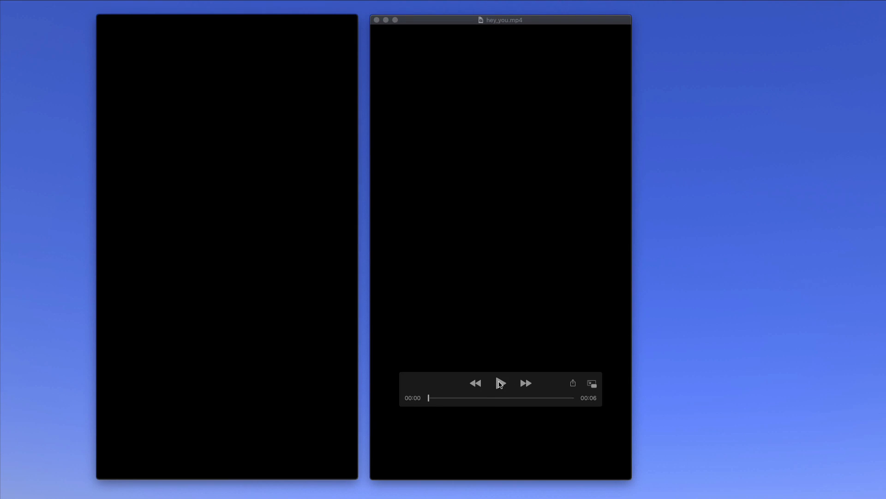
Step: Play the sample animations hey_you.mp4 and hello_you.mp4 to the end and close both videos
click(500, 383)
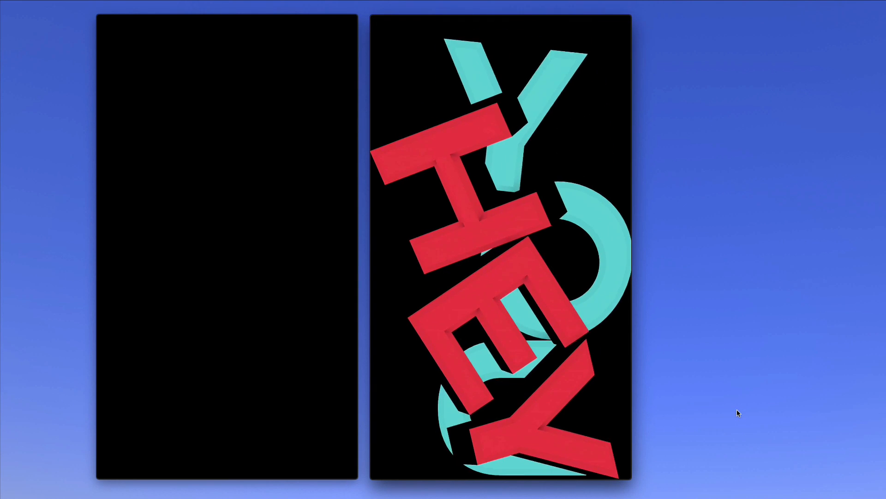
click(226, 382)
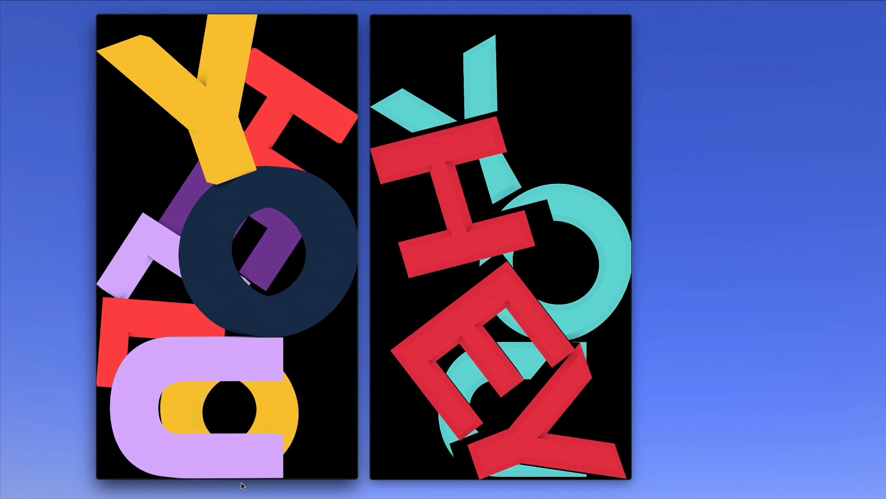
mouse_move(252, 385)
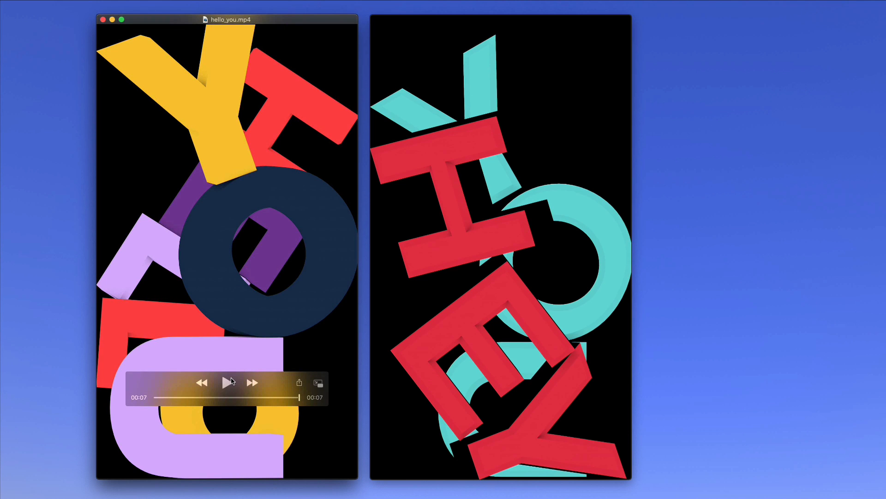
click(103, 20)
click(379, 25)
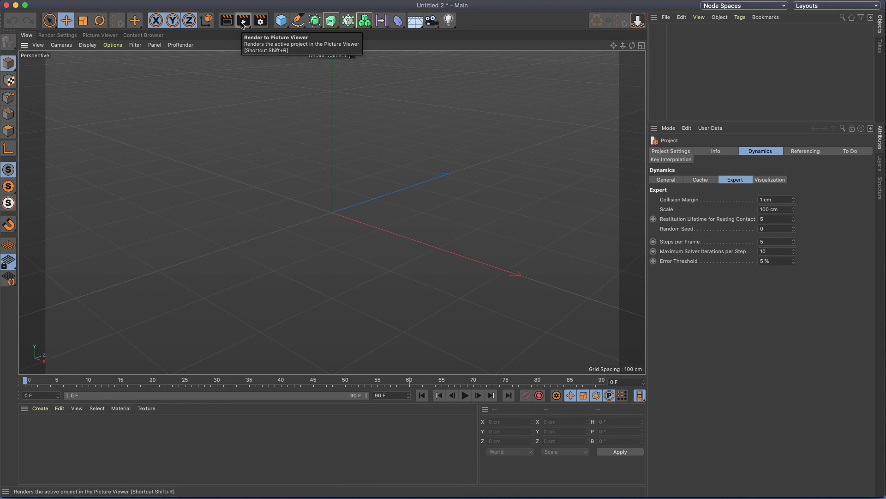
Step: Add a cube and reshape it into a slab about 356 cm high and 118 cm deep
click(282, 20)
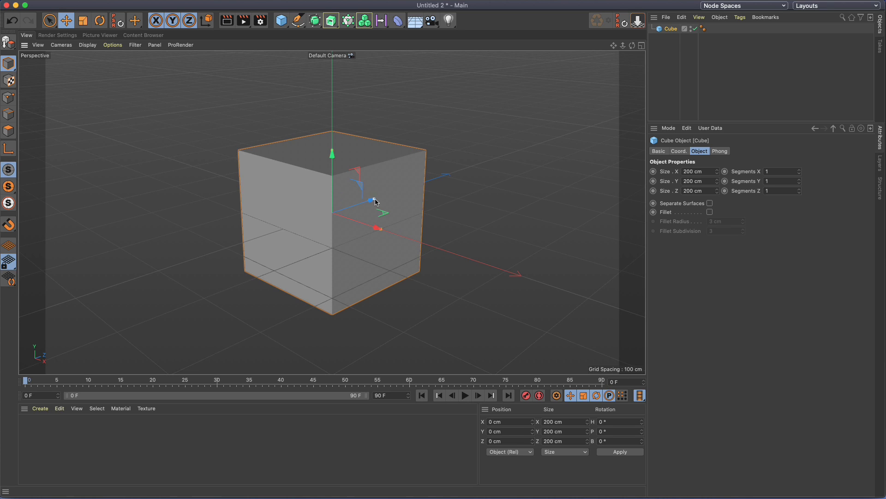
drag(375, 199, 359, 202)
drag(332, 152, 333, 98)
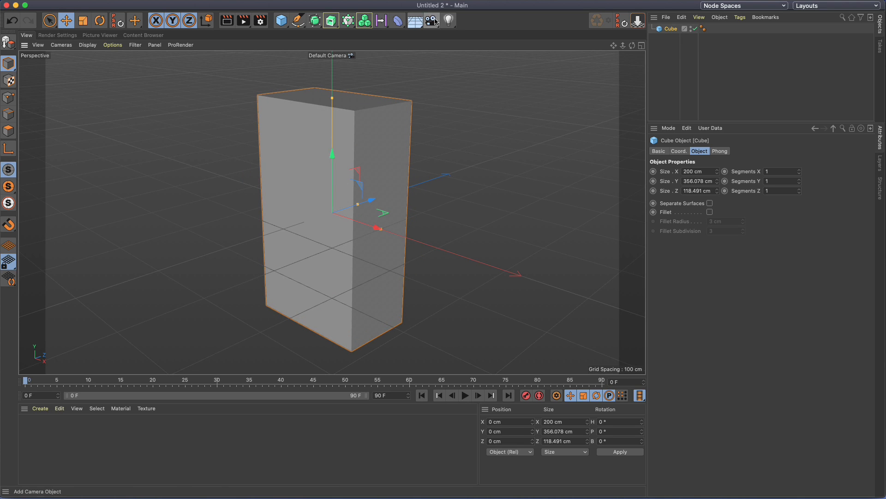
Step: Set the render output size to 1080 x 1920 pixels and lock its aspect ratio
click(261, 26)
click(47, 69)
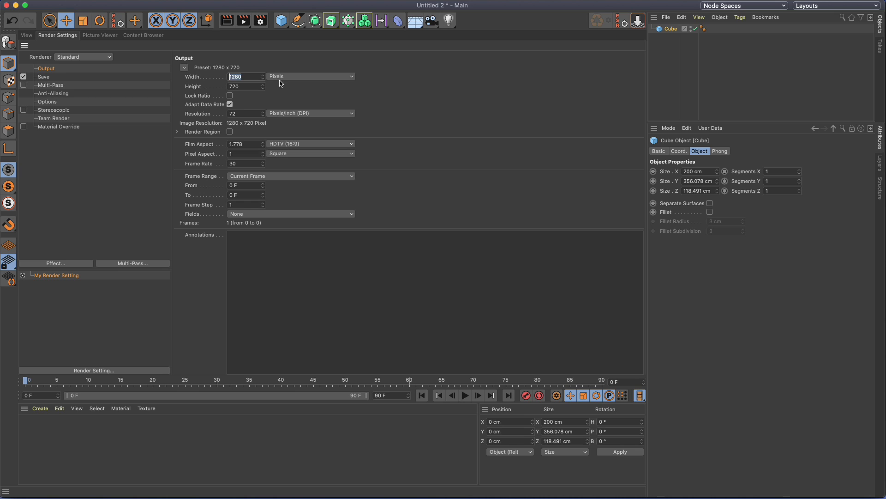
text(1080)
key(Tab)
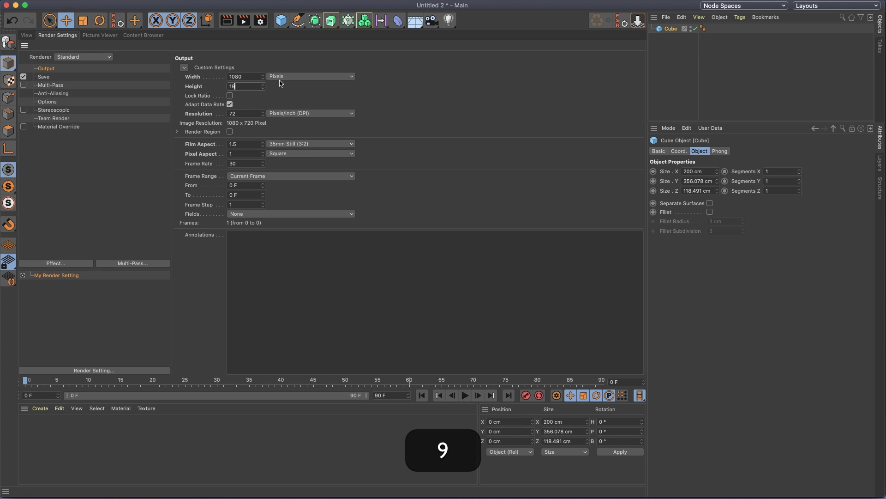
text(1920)
key(Tab)
click(229, 96)
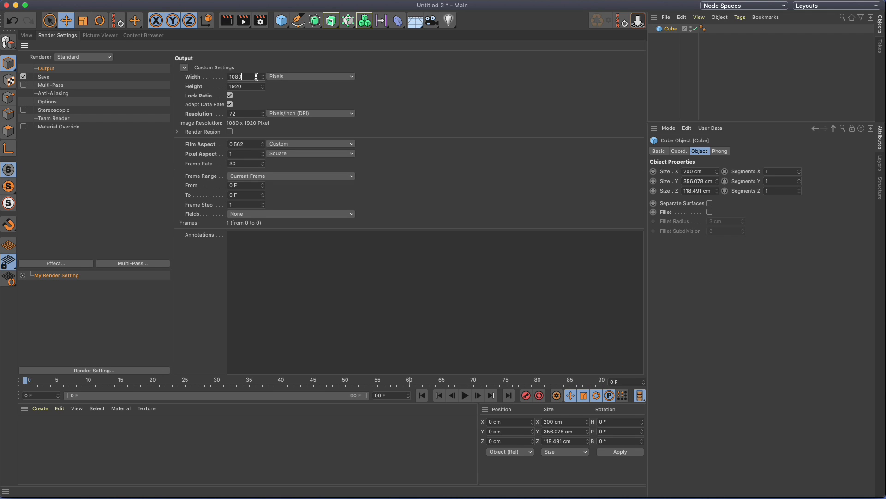
Step: Halve the render output to 540 x 960 pixels and return to the 3D view
text(/2)
key(Tab)
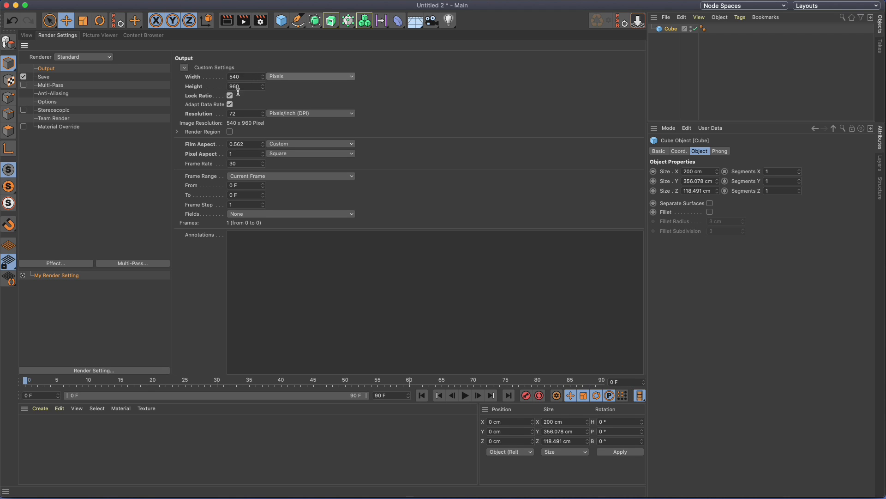
click(24, 40)
click(420, 53)
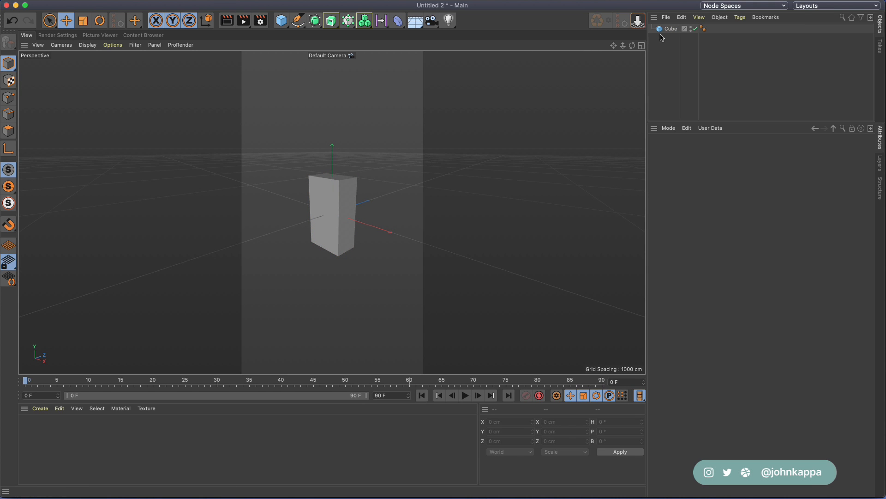
Step: Add a camera to the scene and set its X and Y positions to 0 cm
click(670, 30)
click(432, 20)
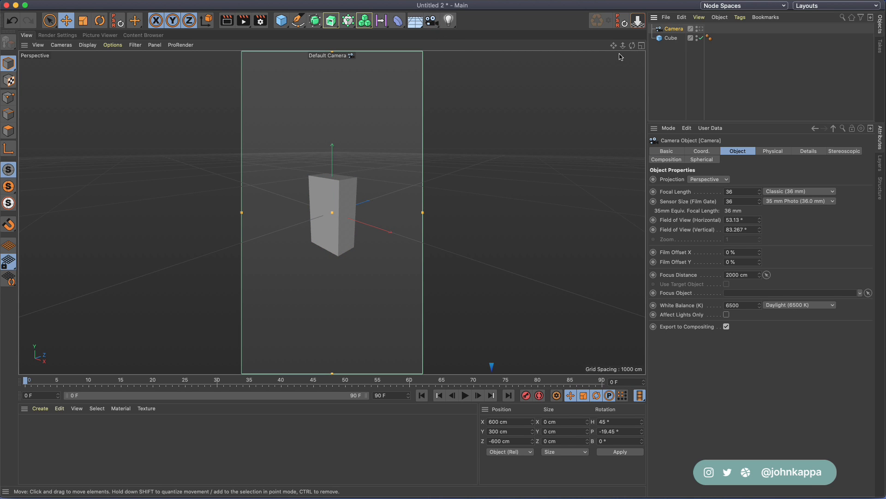
click(688, 153)
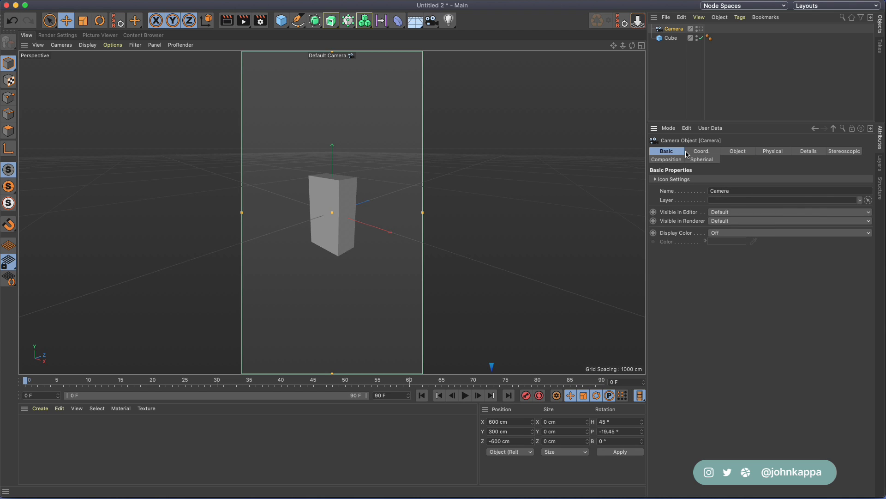
click(702, 180)
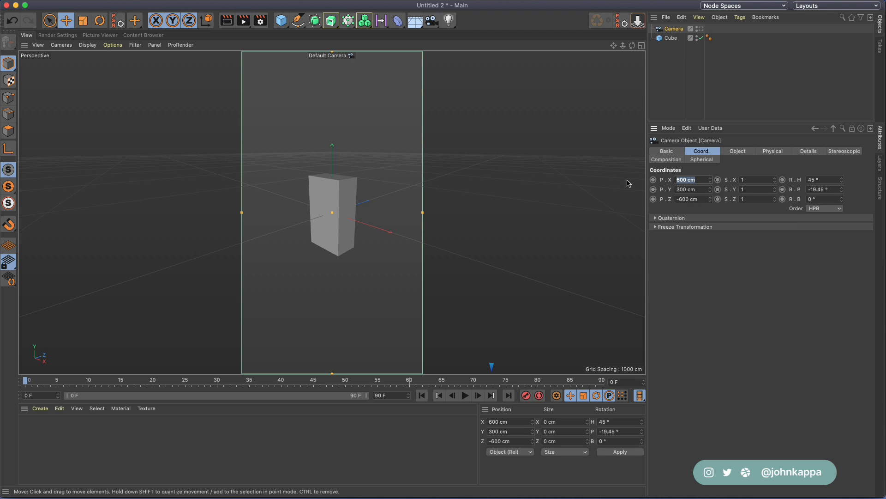
text(0)
key(Tab)
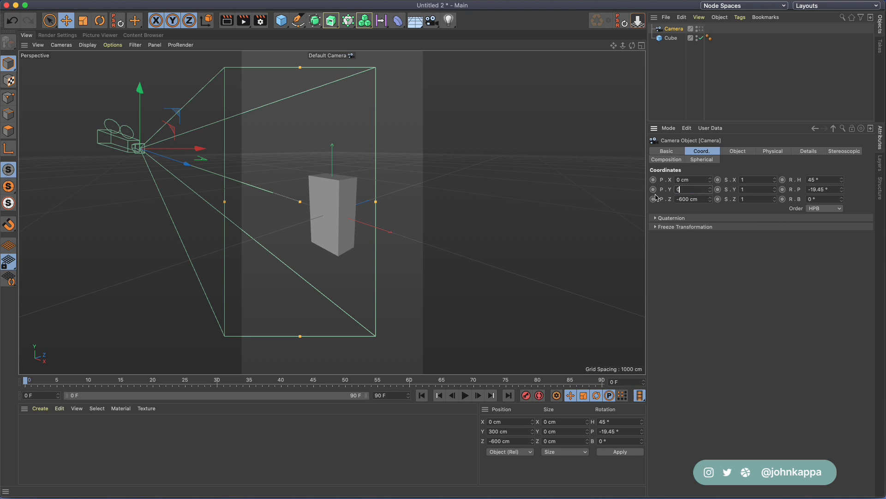
Step: Set the camera's heading and pitch rotation to 0°
drag(824, 179, 793, 179)
text(0)
key(Tab)
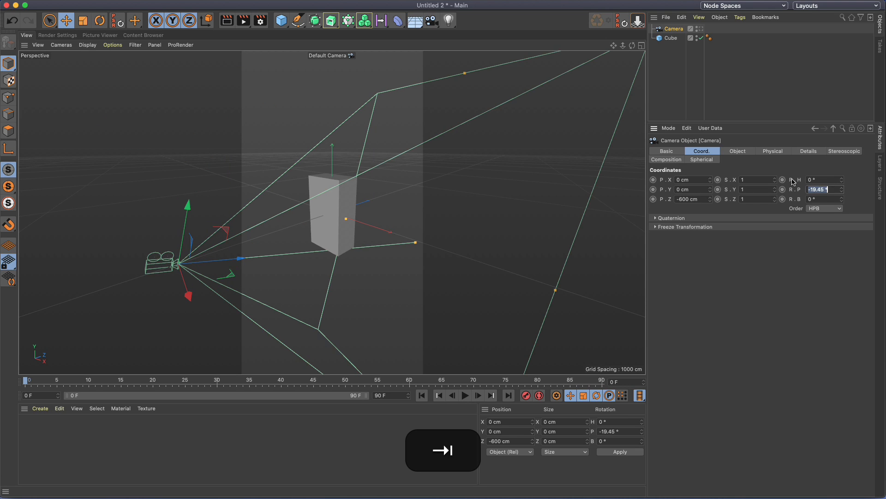
text(0)
key(Tab)
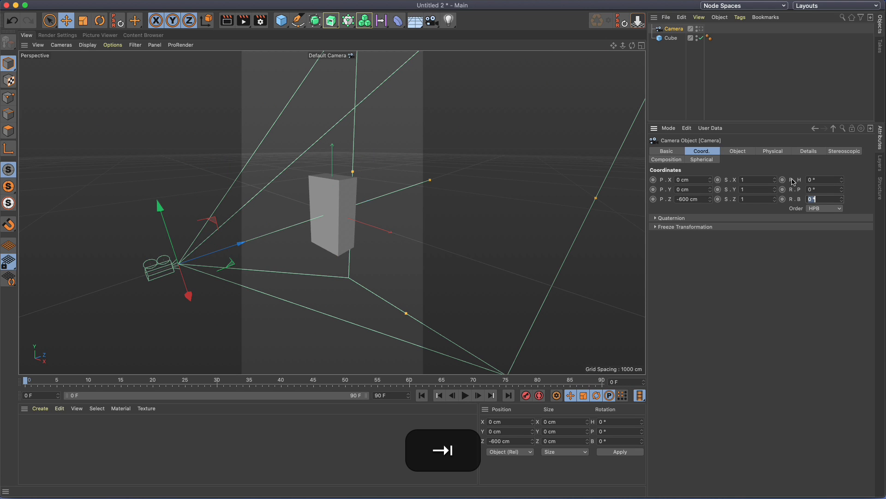
Step: Look through the camera and stretch the cube to about 538 x 957 cm to fill the frame, then leave the camera view
click(702, 30)
click(340, 189)
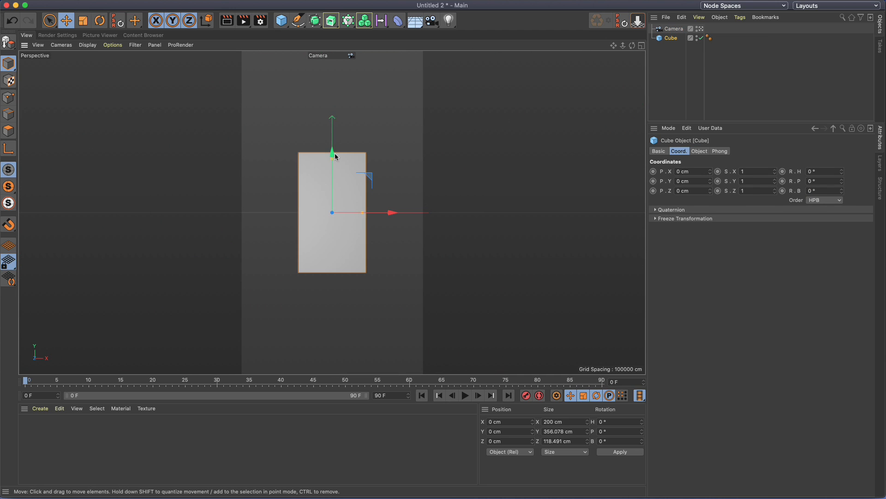
drag(335, 154, 334, 69)
drag(362, 213, 431, 213)
click(700, 28)
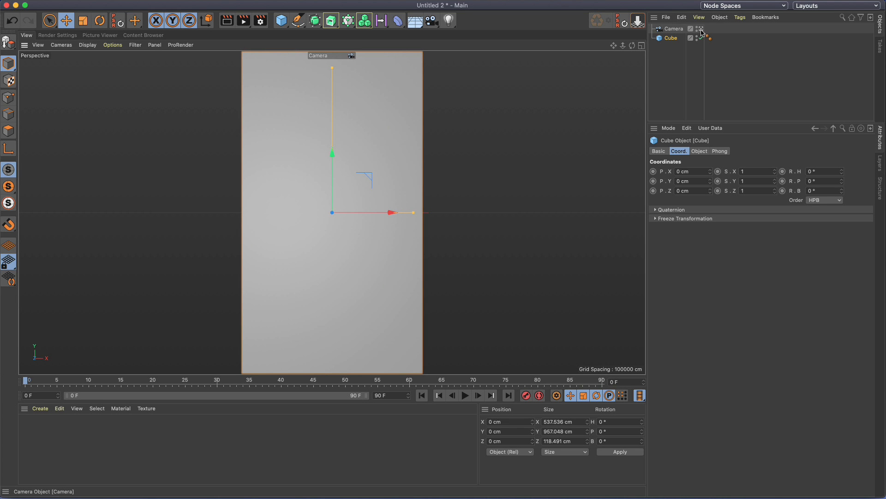
click(446, 164)
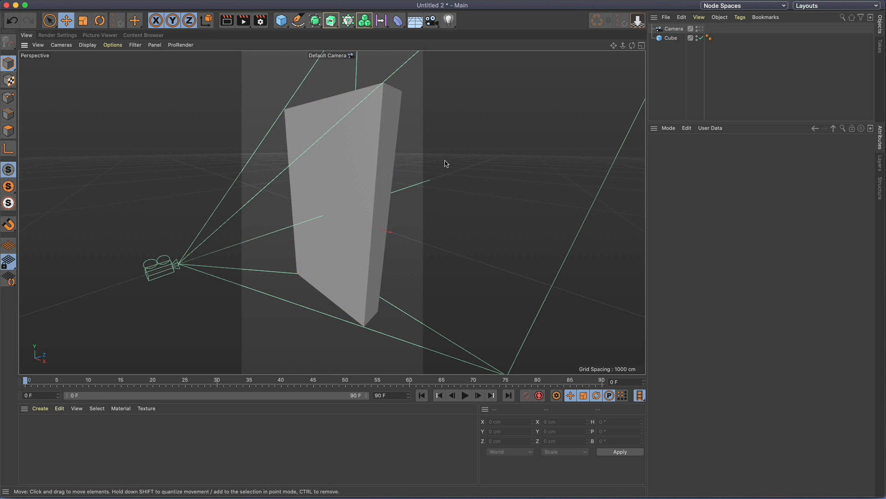
Step: Reorder the object hierarchy so that the camera sits below the cube
scroll(442, 164, down, 5)
key(3)
click(405, 176)
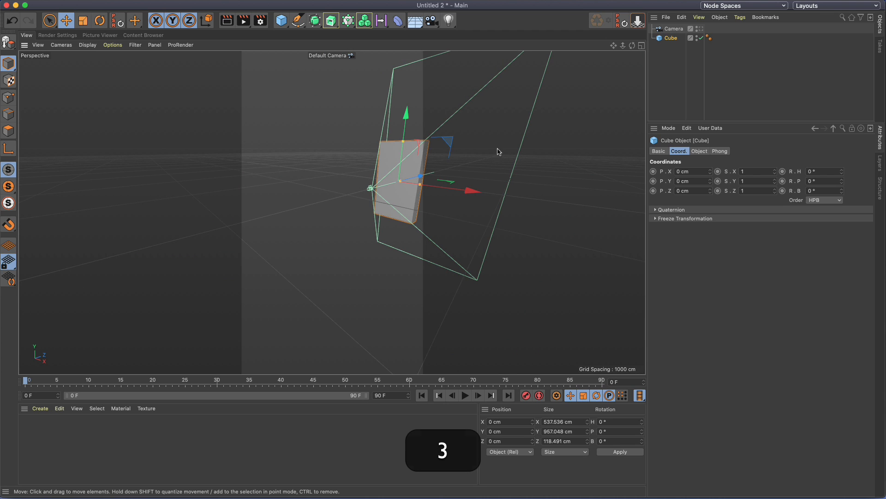
drag(669, 31, 675, 49)
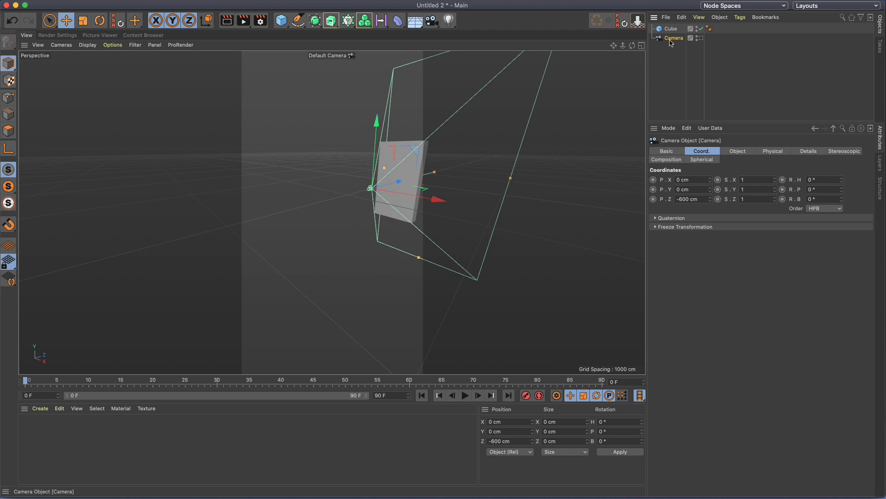
Step: Switch the camera's projection to Parallel and shorten its focus distance to about 633 cm, near the cube
click(734, 151)
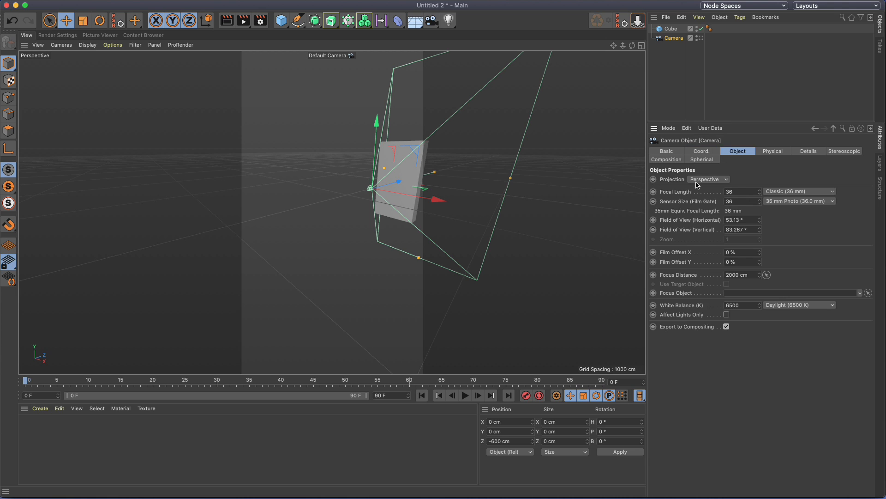
click(706, 179)
click(701, 198)
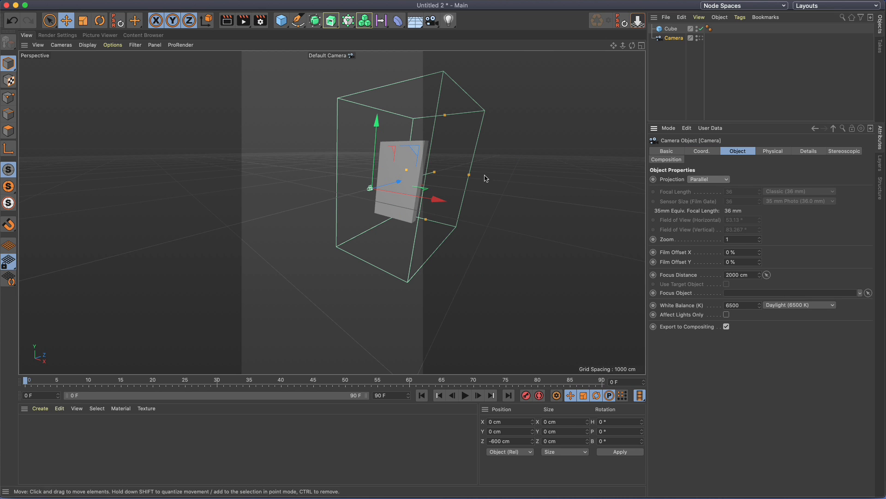
key(3)
drag(470, 186, 377, 177)
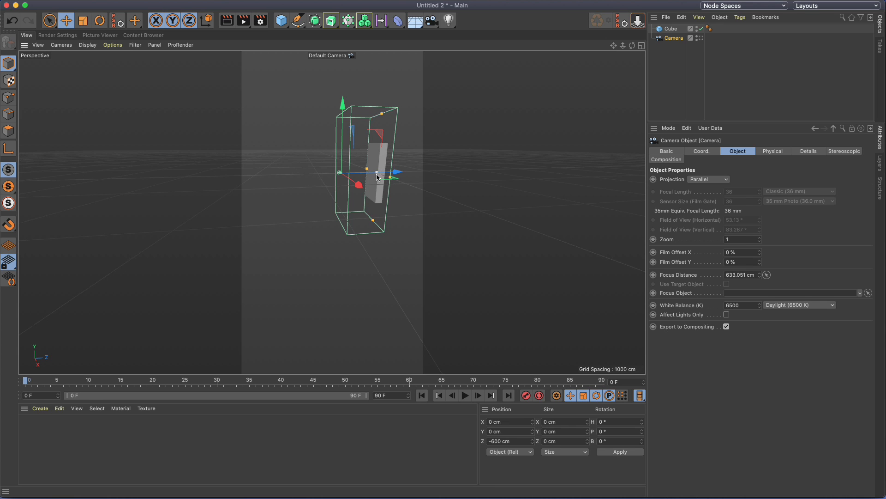
Step: Through the parallel camera, stretch the cube to about 1013 x 1807 cm to fill the frame, and exit the camera view
click(700, 39)
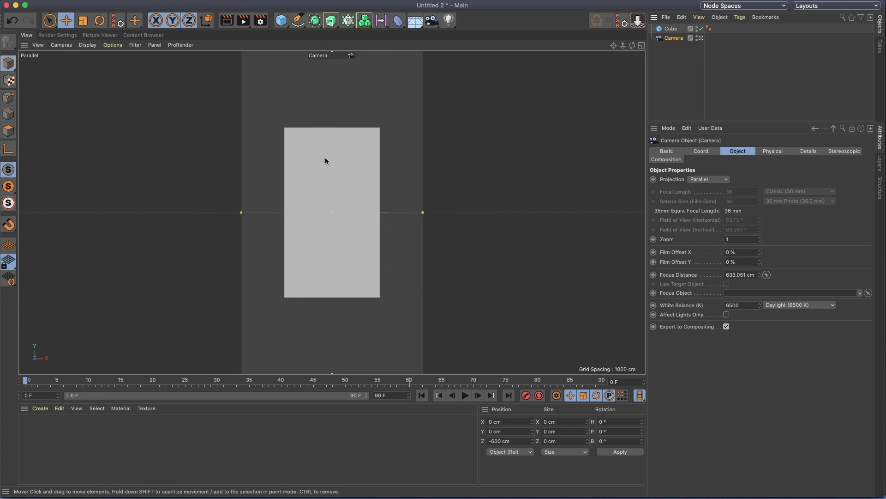
click(329, 133)
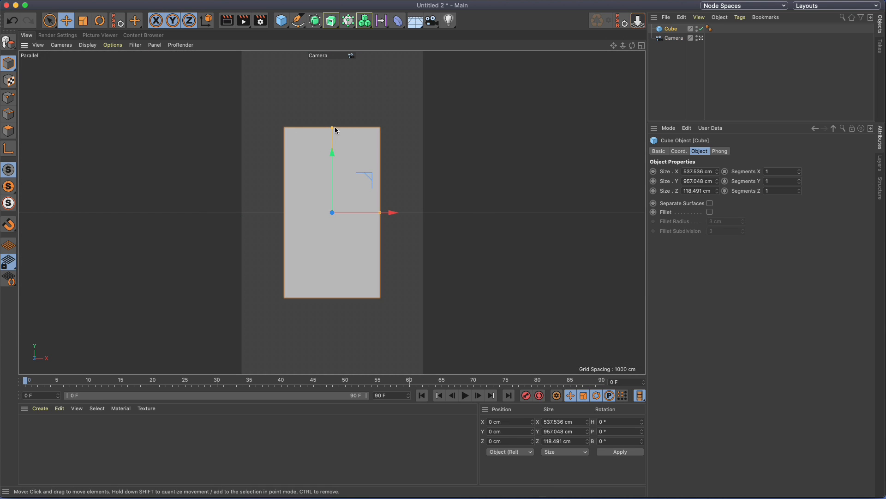
drag(334, 126, 337, 52)
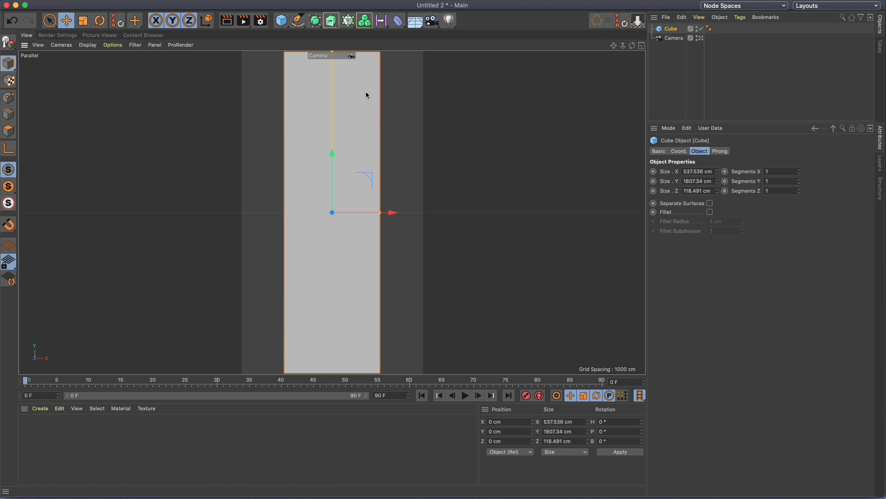
drag(384, 213, 421, 213)
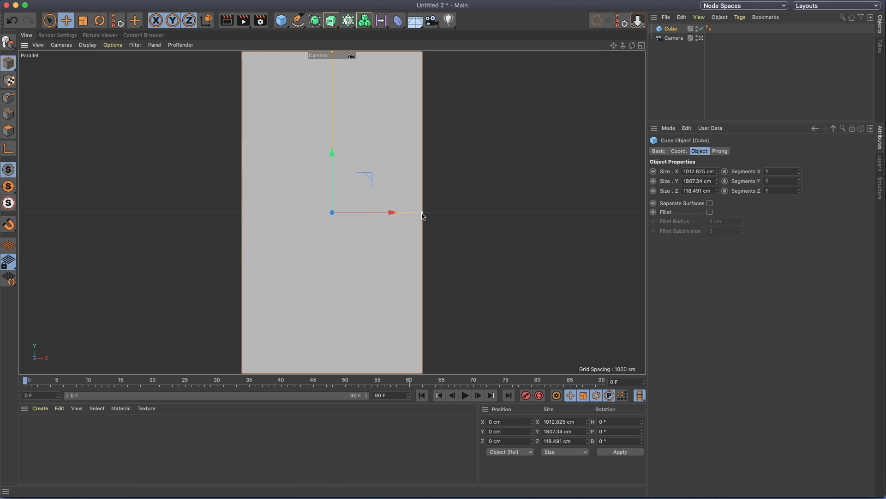
click(702, 39)
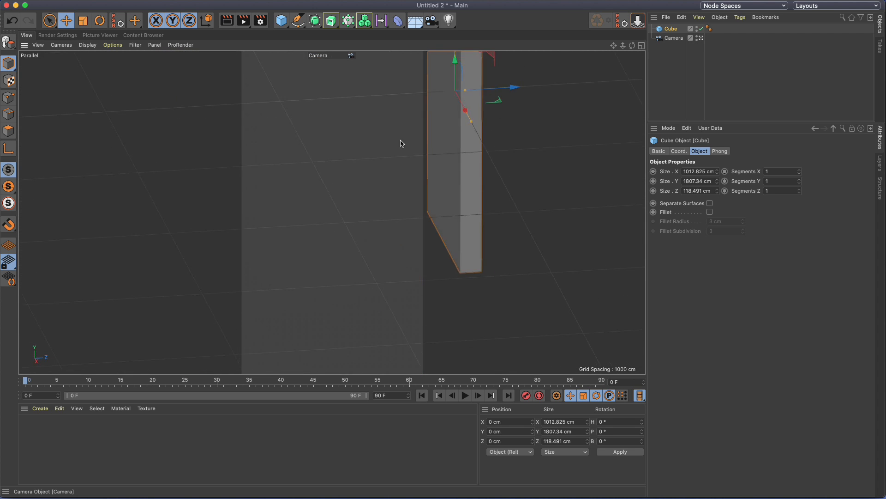
click(431, 146)
Step: Deepen the cube to about 286 cm and shift it along Z to about 111 cm, away from the camera
scroll(396, 147, up, 6)
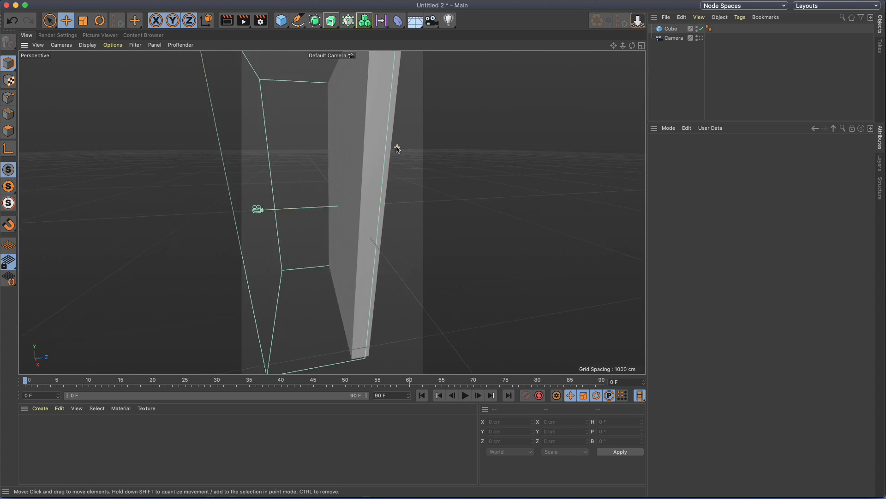
key(1)
drag(396, 147, 361, 181)
key(3)
scroll(364, 124, down, 8)
key(1)
scroll(333, 153, up, 5)
scroll(333, 154, down, 5)
click(333, 154)
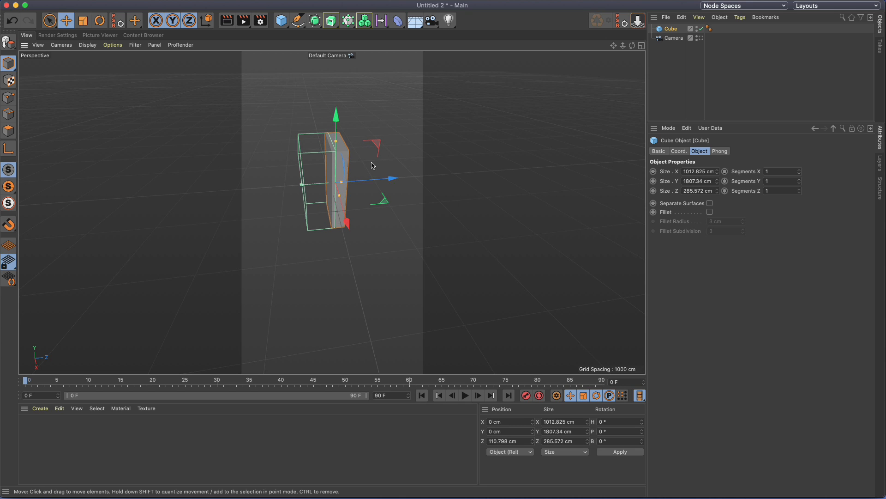
Step: Convert the cube into an editable polygon object and view it from an angle above
key(c)
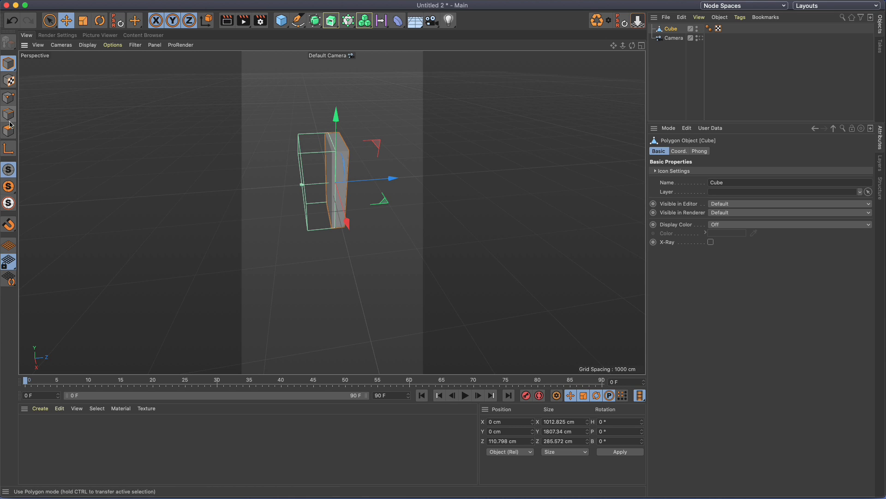
key(3)
drag(367, 147, 352, 150)
scroll(351, 151, up, 10)
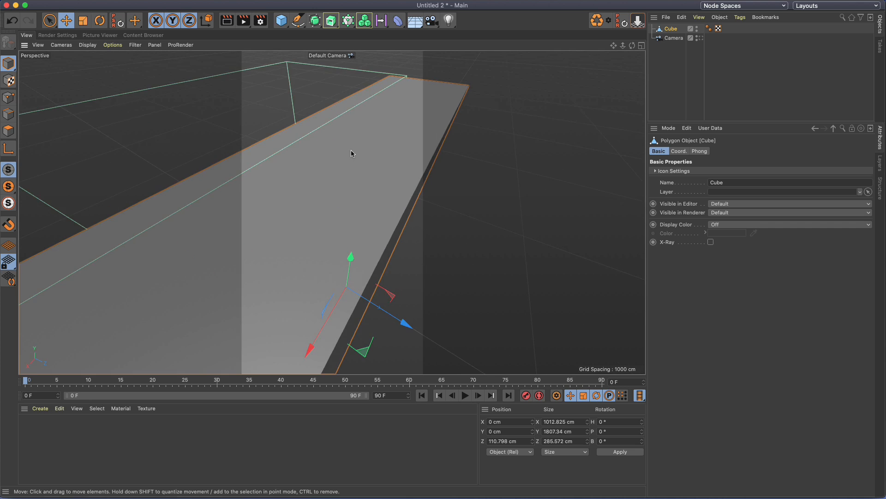
scroll(351, 151, down, 5)
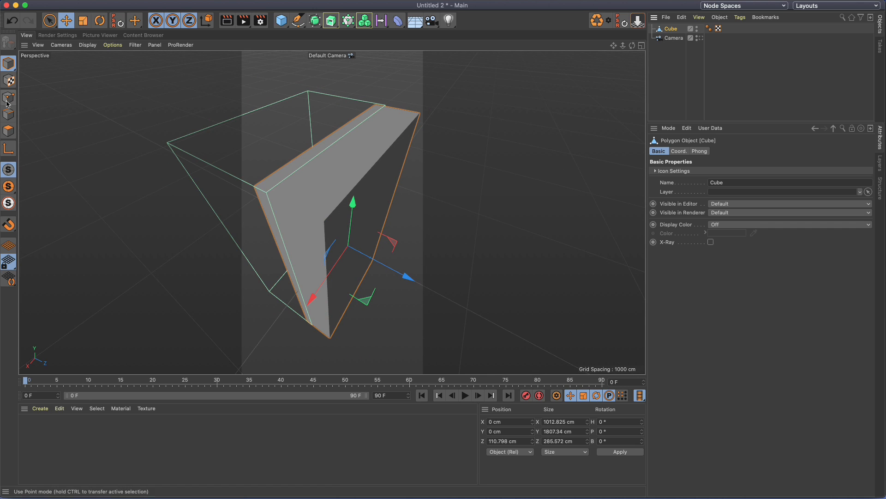
Step: Delete the box's top face so it is open upward, and return to whole-object editing
click(8, 130)
click(356, 158)
key(BackSpace)
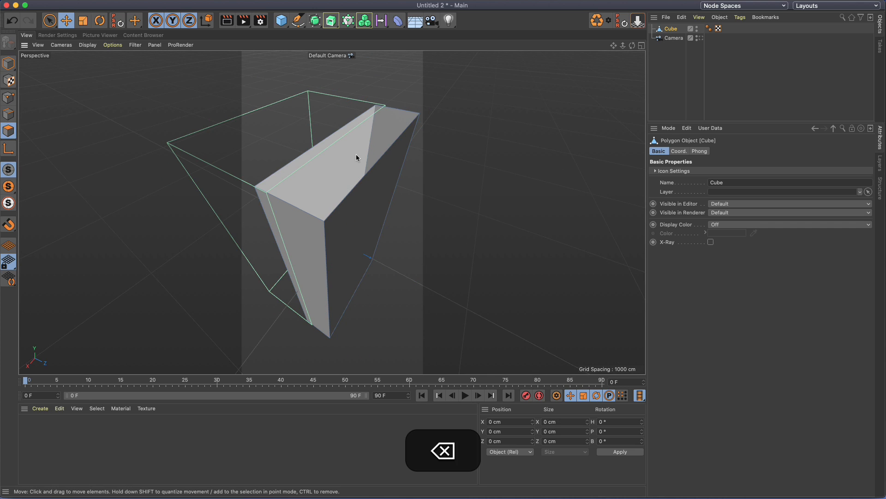
key(3)
drag(356, 155, 405, 140)
key(1)
drag(488, 96, 443, 119)
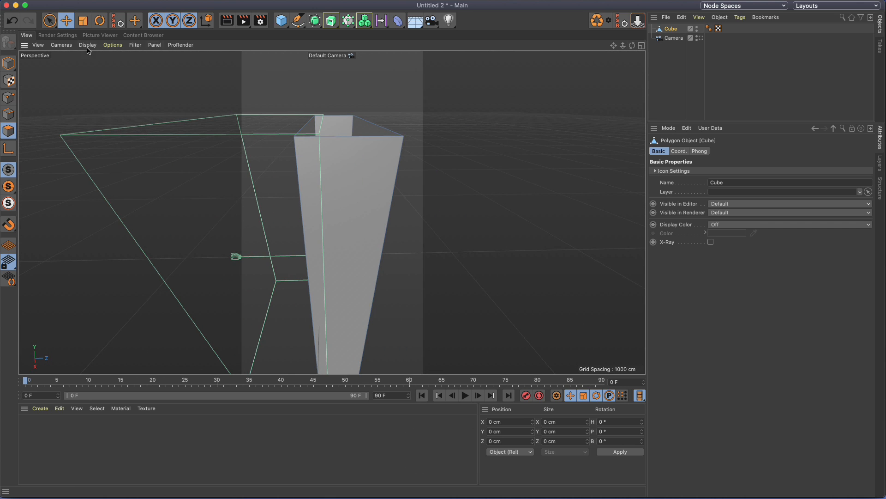
click(9, 68)
click(281, 182)
key(3)
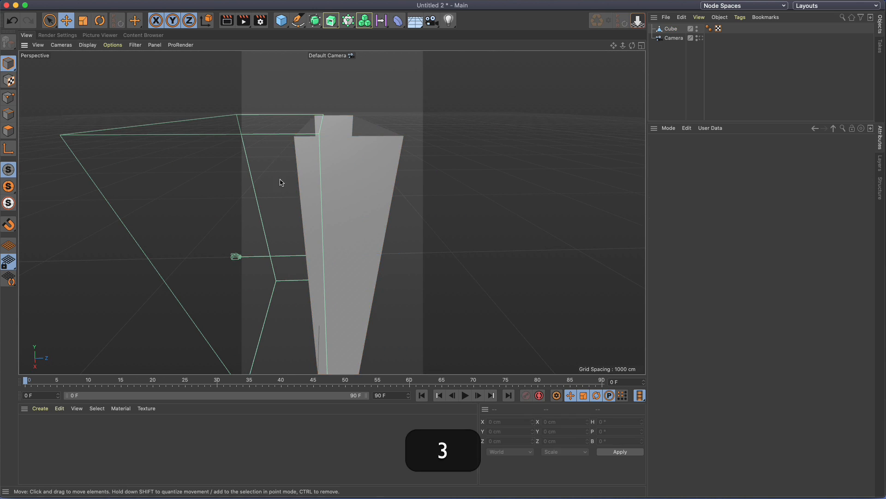
drag(281, 182, 340, 180)
Step: Try hiding the box in the viewport
click(697, 29)
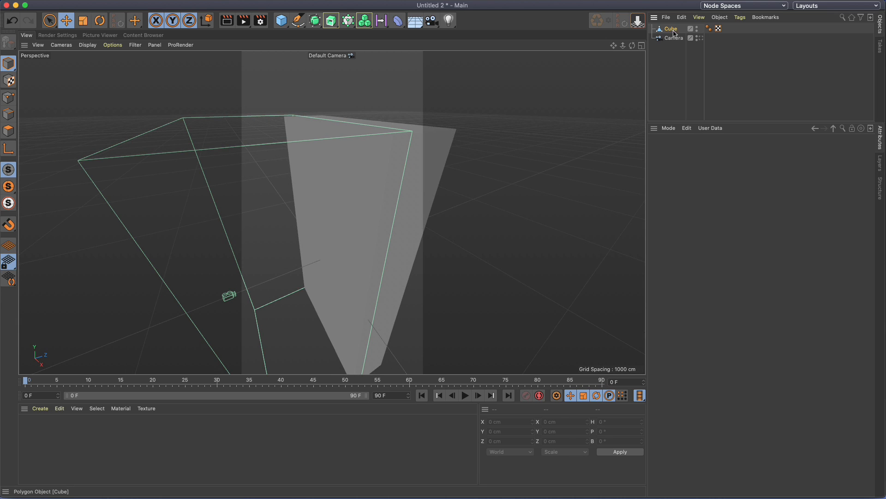
click(697, 30)
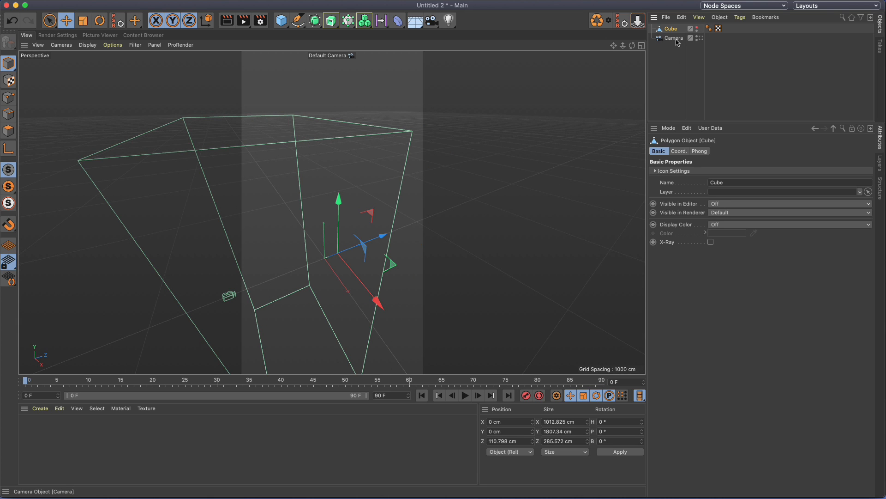
click(675, 39)
right_click(675, 39)
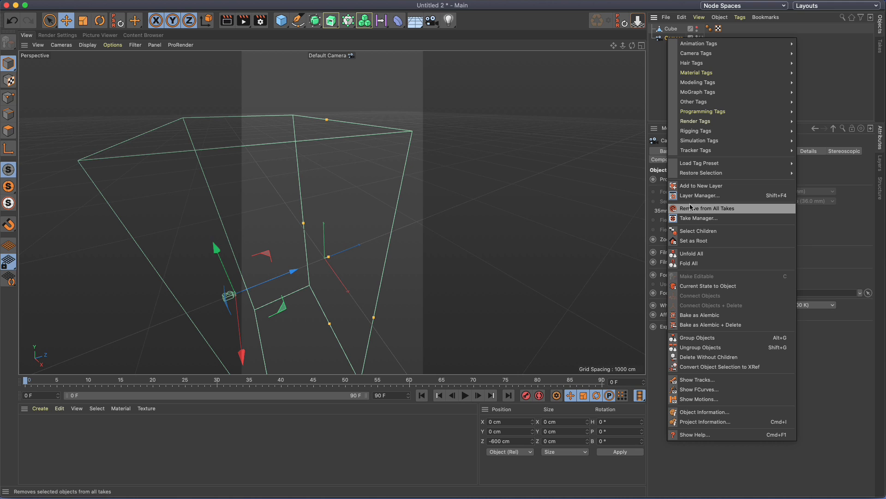
Step: Show the box in the viewport again and turn on its X-Ray display
click(671, 29)
click(697, 30)
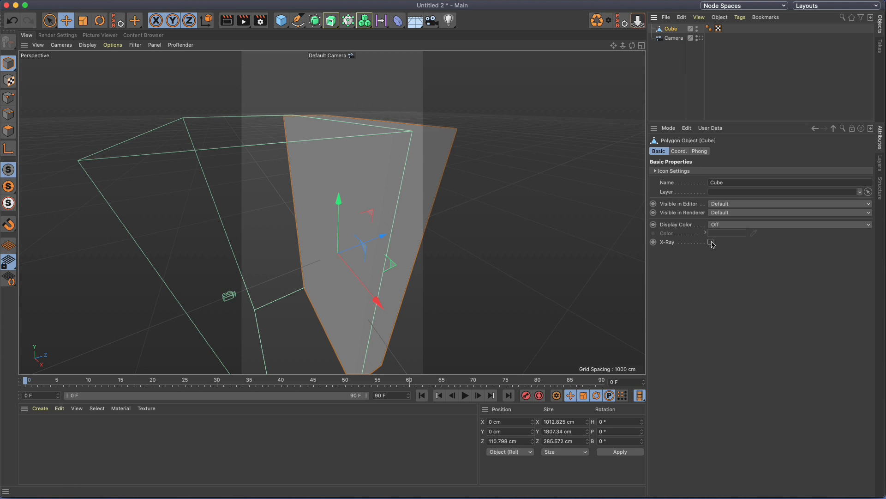
click(711, 242)
Step: Lock the camera's position, scale and rotation with a Protection tag
click(673, 39)
right_click(672, 40)
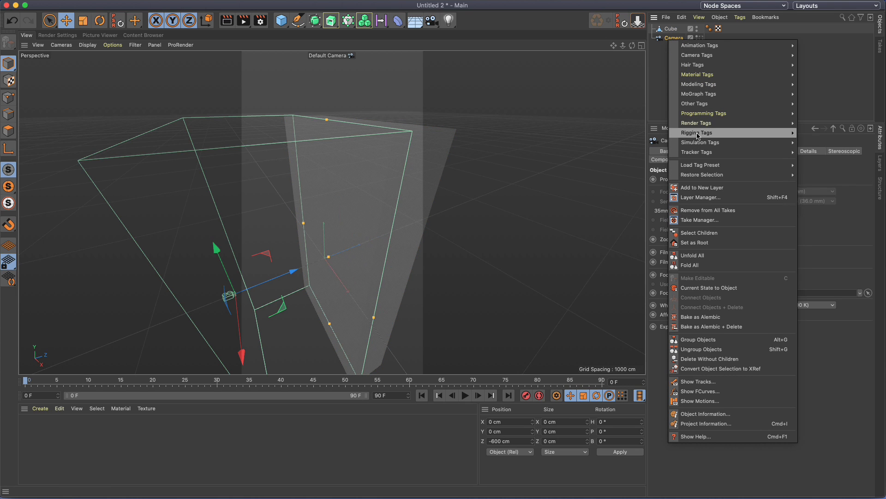
mouse_move(700, 133)
click(823, 210)
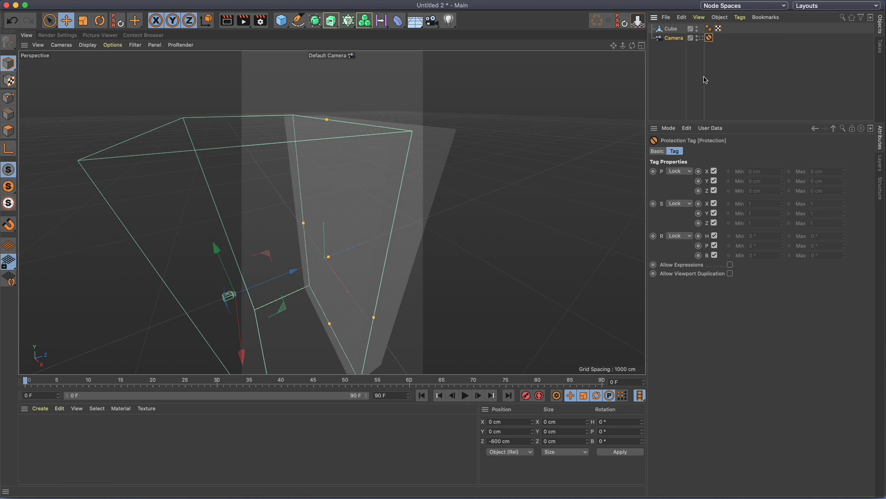
Step: Hide the camera's frame lines in the editor and look through the camera
click(674, 41)
click(258, 122)
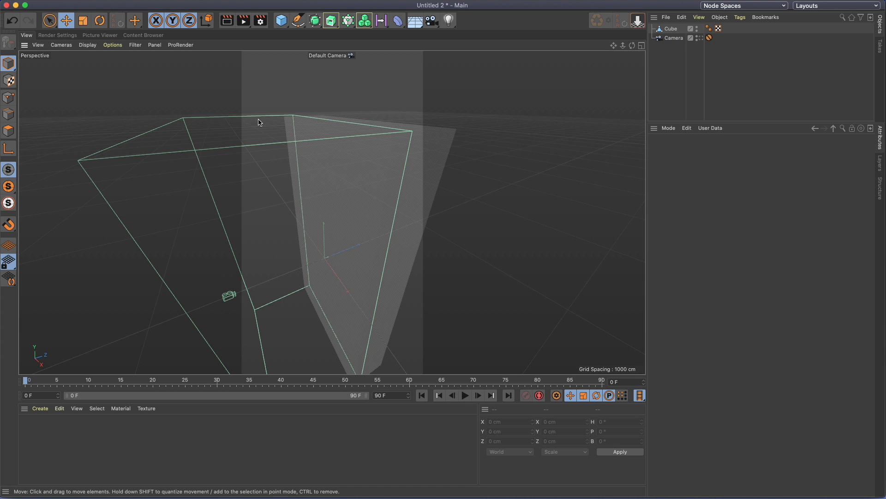
click(698, 38)
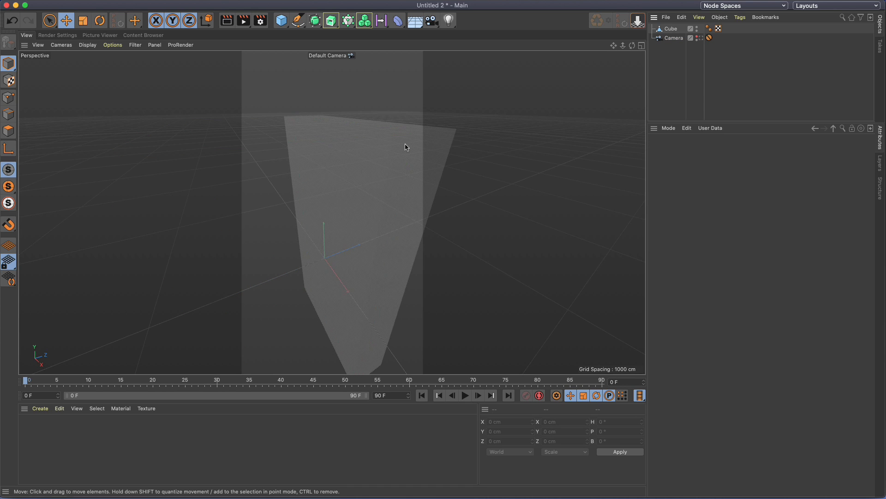
click(701, 39)
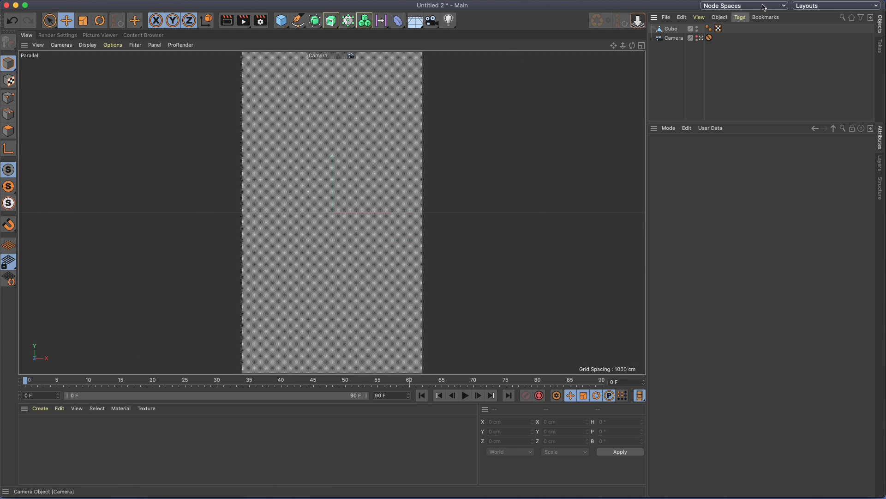
Step: Add a MoText object to the scene
click(331, 23)
click(365, 21)
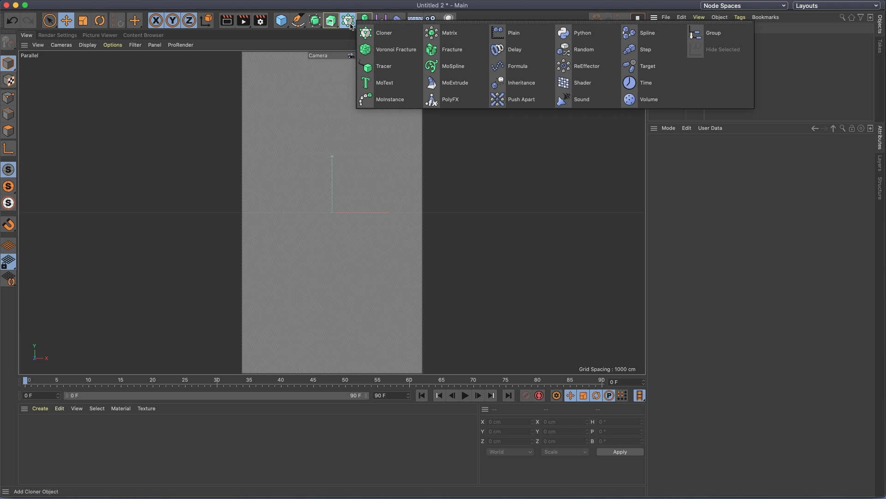
click(386, 83)
Step: Set the text's font to SF UI Display in the Black weight
click(723, 245)
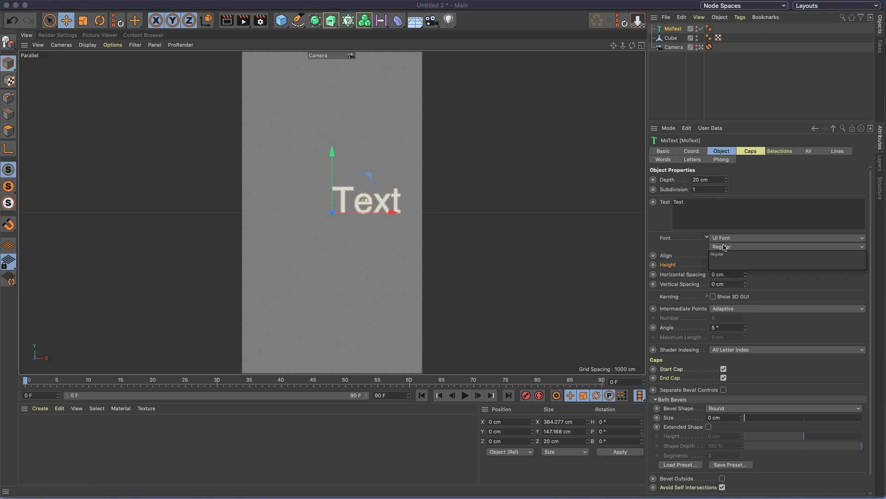
click(726, 253)
click(725, 238)
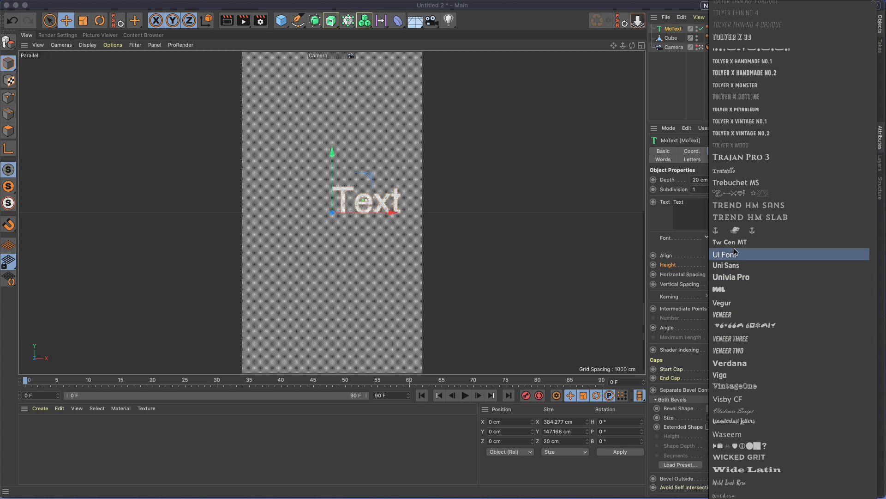
scroll(727, 274, up, 15)
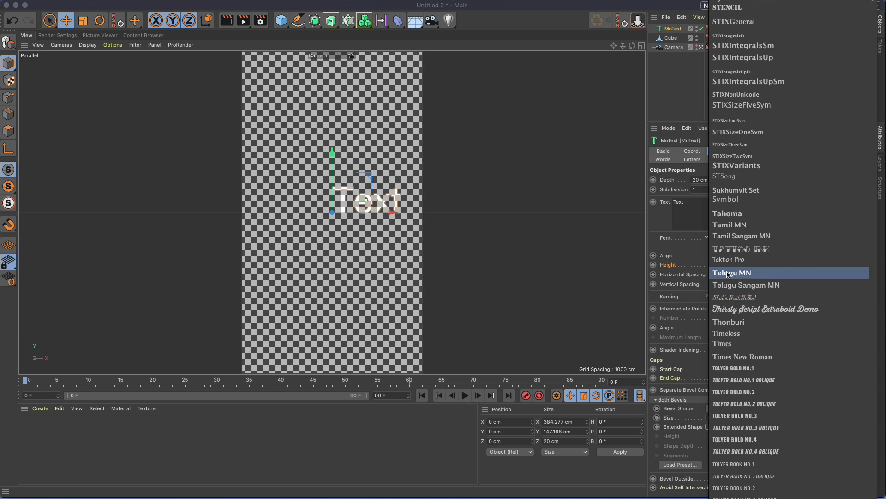
scroll(728, 274, up, 15)
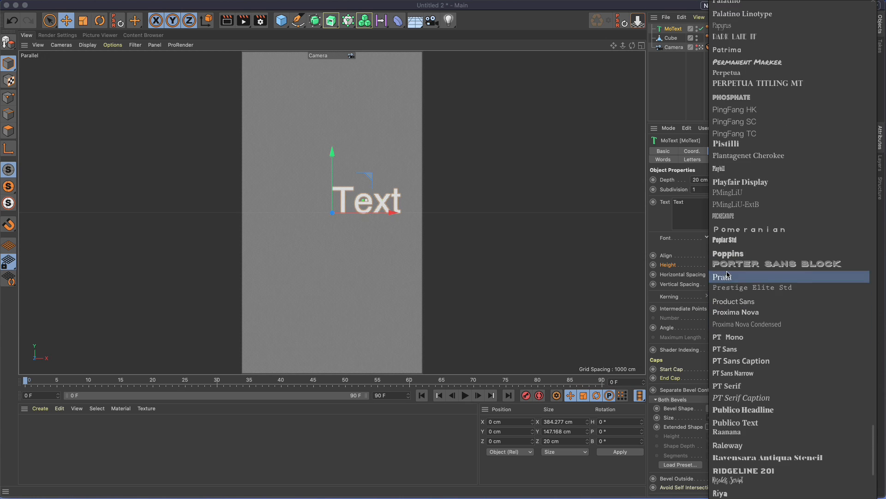
scroll(727, 274, down, 10)
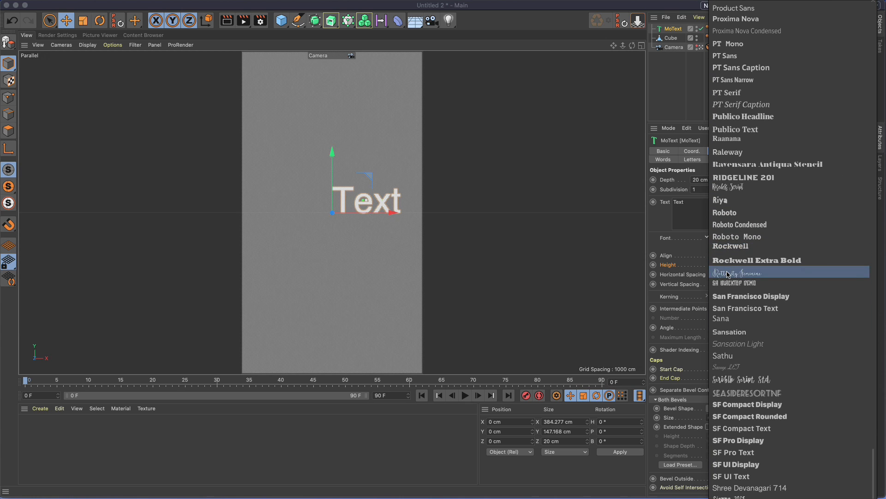
scroll(728, 275, down, 3)
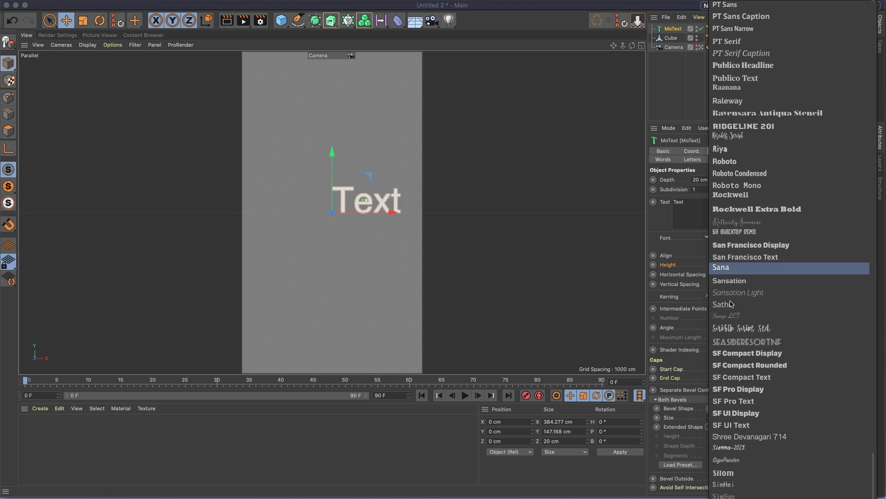
click(736, 413)
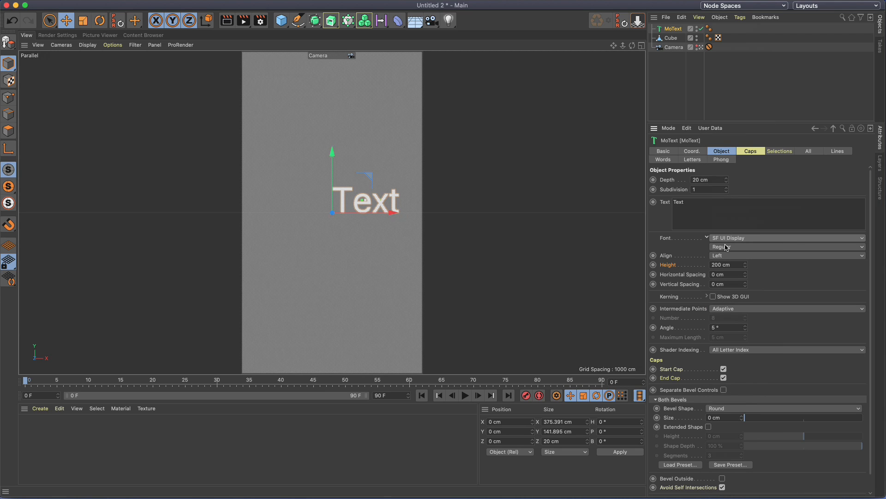
click(727, 247)
click(725, 258)
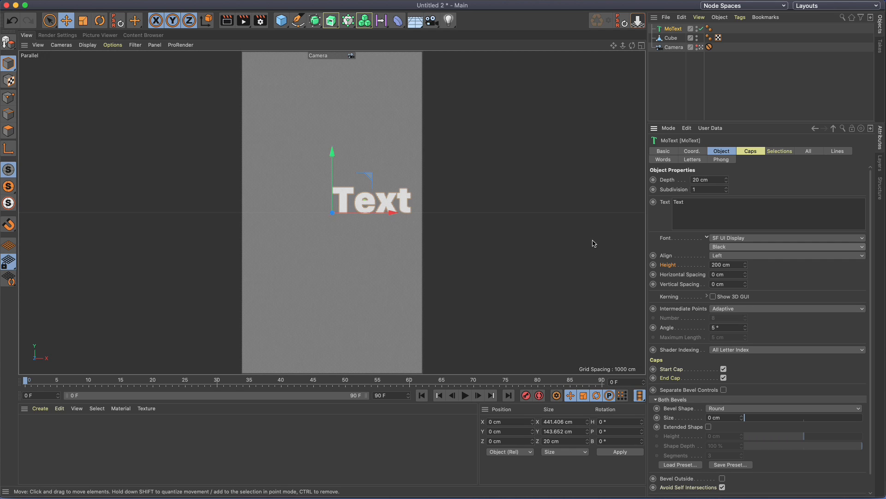
Step: Align the text to Middle and scale it uniformly to about 1596 x 520 x 72 cm
click(728, 255)
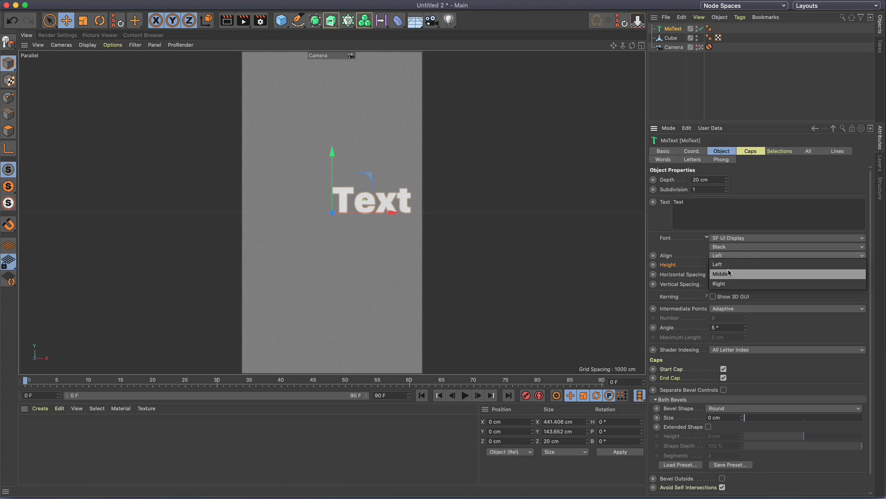
click(728, 273)
key(t)
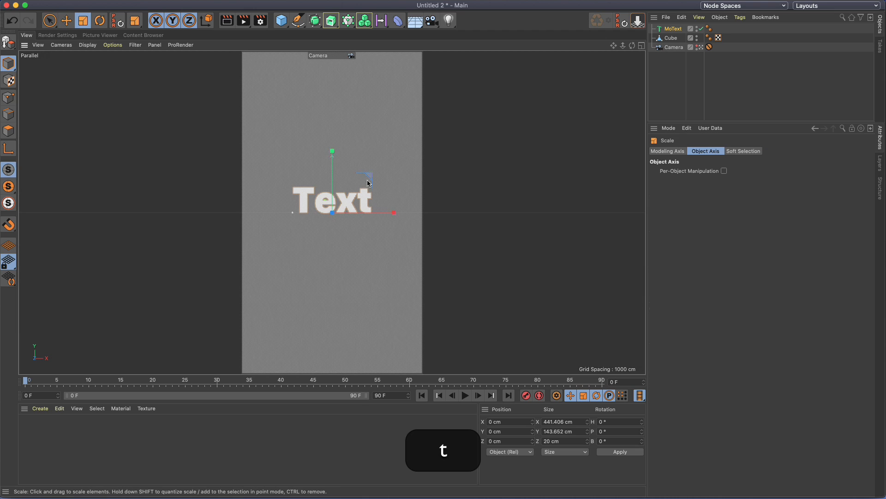
drag(366, 185, 583, 96)
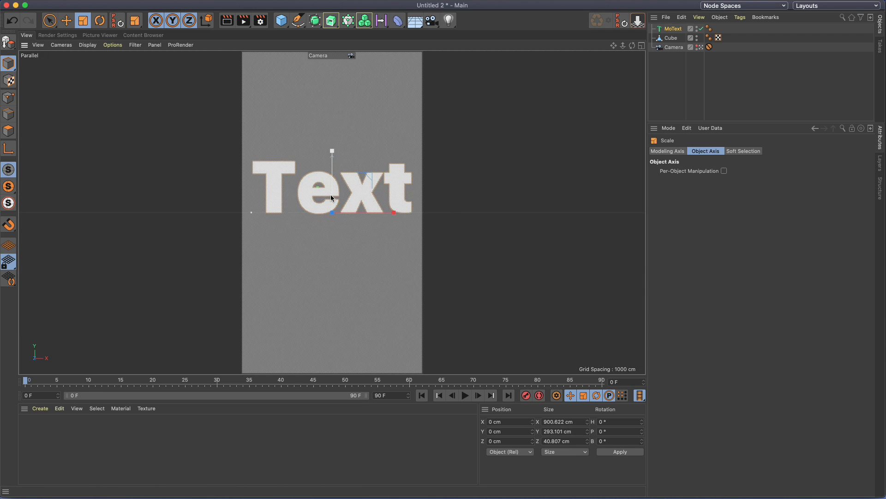
drag(406, 176, 612, 92)
drag(681, 64, 631, 86)
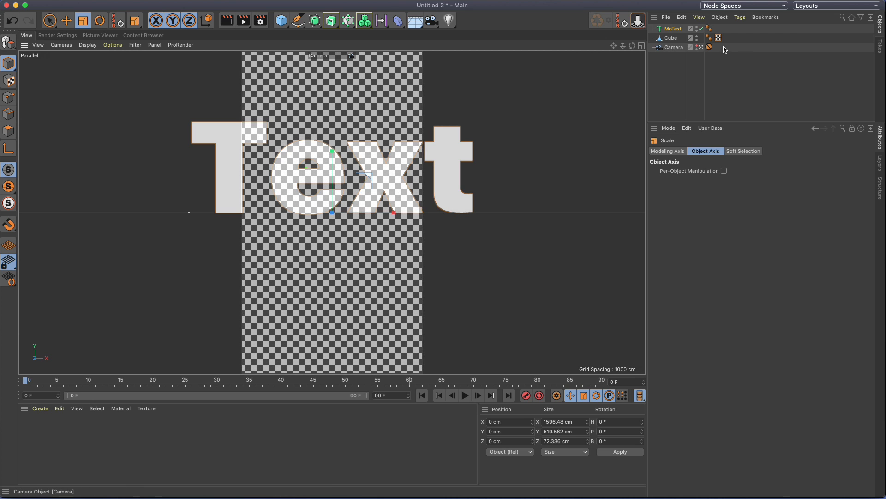
Step: Exit the camera view and rotate the text to a bank of -90° so it stands vertically
click(699, 48)
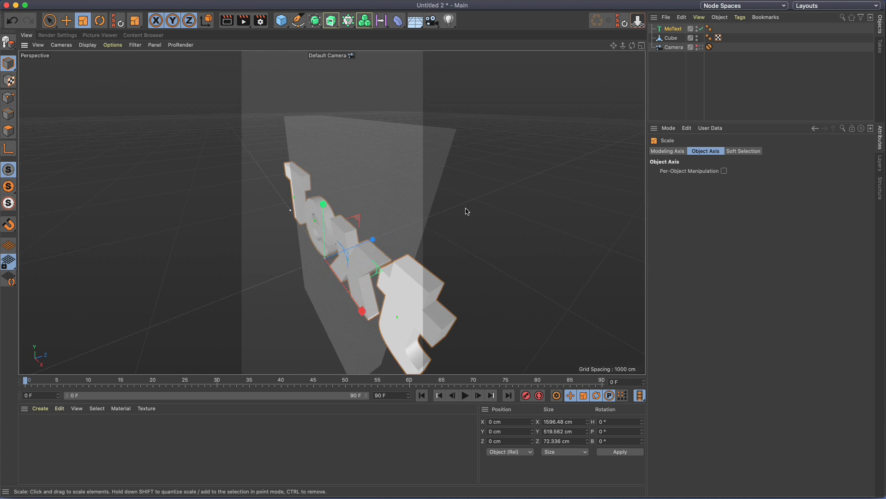
key(3)
mouse_move(457, 233)
mouse_down()
mouse_move(386, 239)
mouse_move(391, 262)
mouse_move(401, 240)
mouse_move(386, 229)
mouse_move(400, 244)
mouse_move(424, 236)
mouse_move(409, 238)
mouse_move(439, 279)
mouse_move(444, 244)
mouse_move(498, 249)
mouse_move(446, 239)
mouse_up()
scroll(387, 262, up, 5)
click(379, 267)
key(1)
key(3)
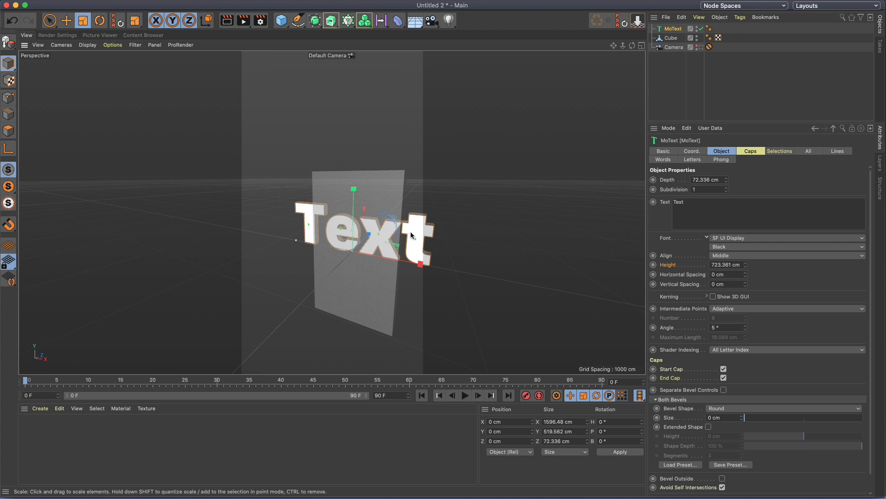
key(r)
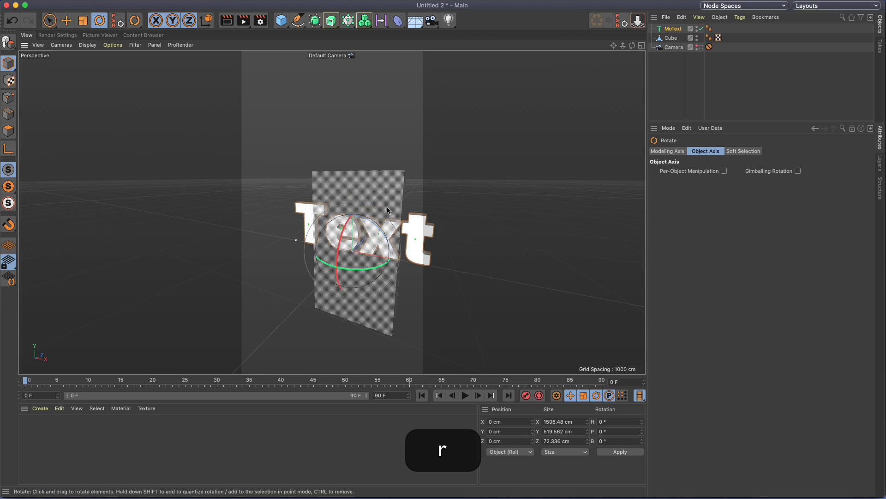
shift+drag(368, 217, 383, 260)
shift+drag(321, 195, 258, 193)
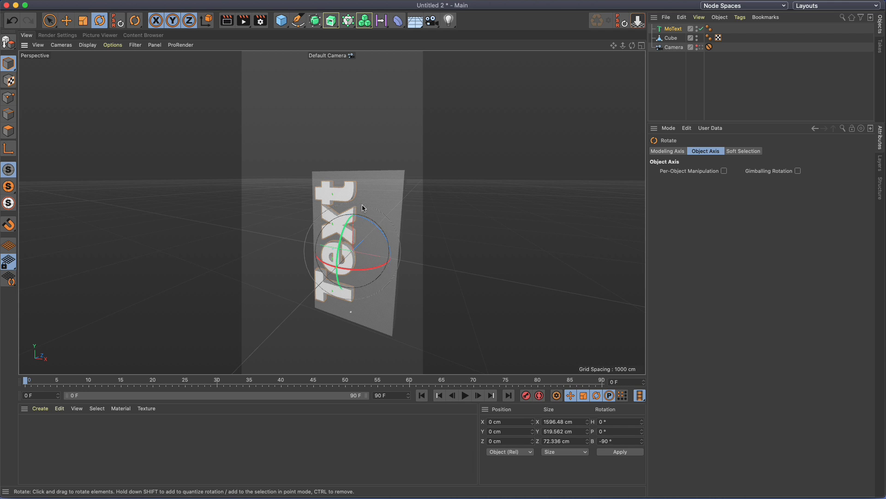
Step: Move the text above the open box, to about X 28 cm and Y 1736 cm, and deselect it
key(e)
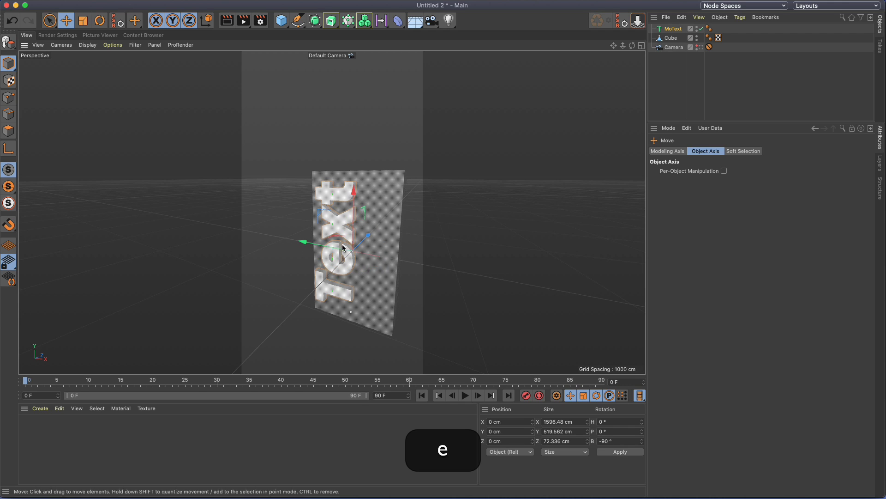
drag(303, 241, 368, 60)
key(super)
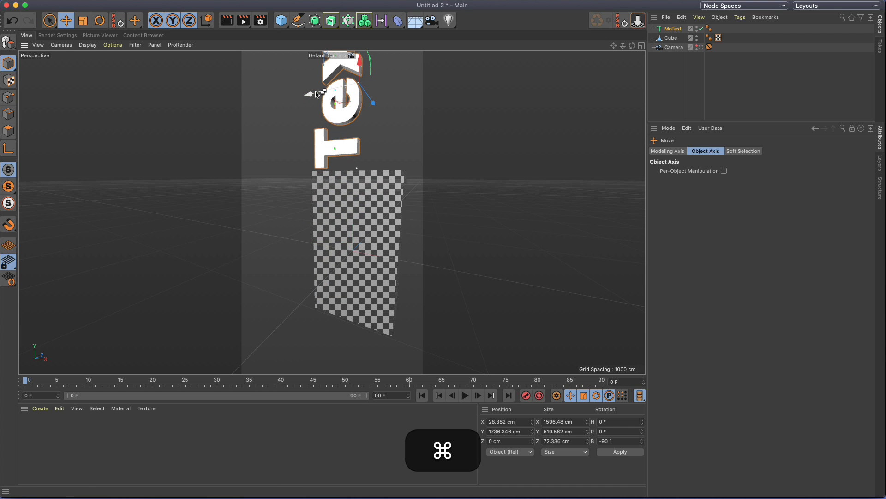
click(403, 119)
key(1)
drag(392, 133, 386, 188)
key(3)
mouse_move(385, 189)
mouse_down()
mouse_move(560, 178)
mouse_move(400, 182)
mouse_up()
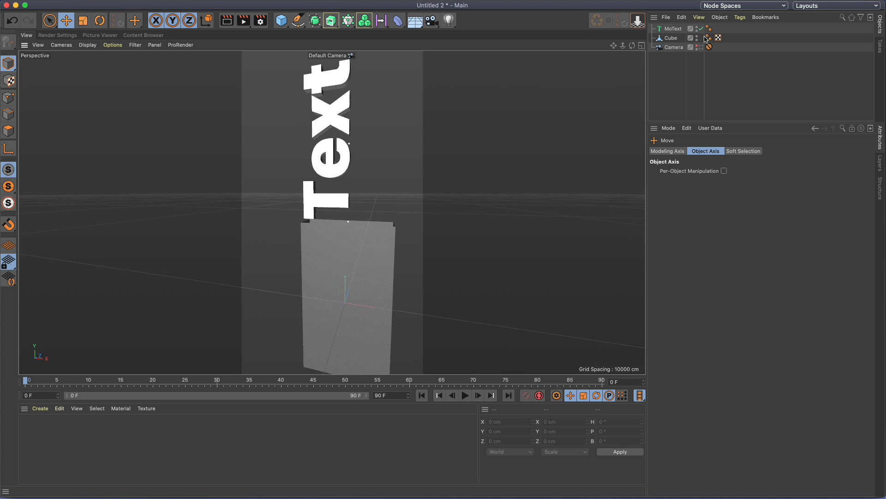
Step: Give the open box a collider Dynamics Body tag with Dynamic set to Off
right_click(674, 39)
mouse_move(702, 131)
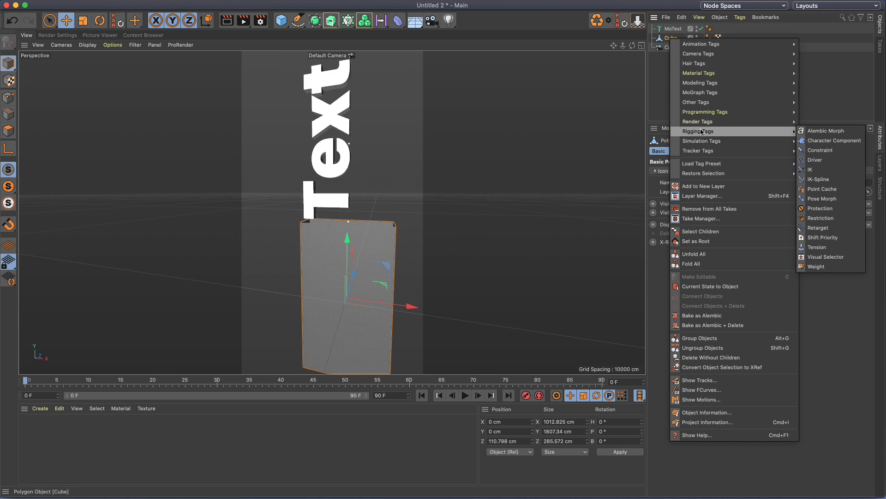
click(824, 160)
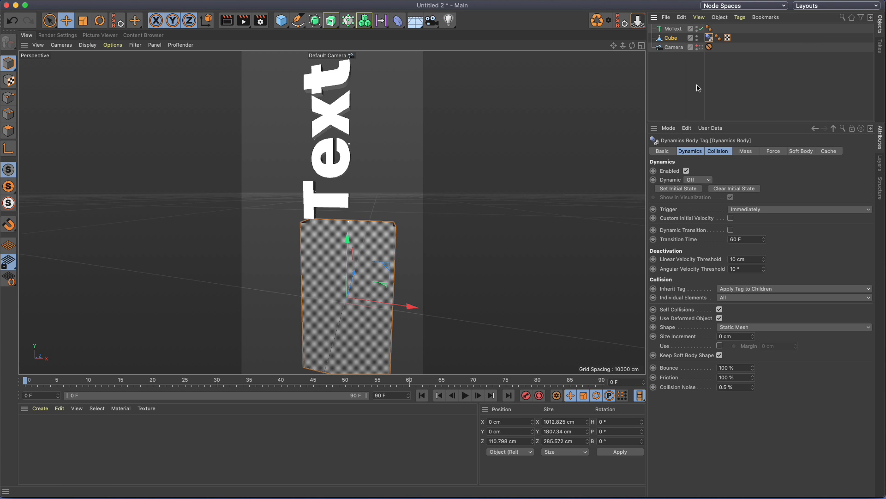
Step: Give the vertical text above the open box a rigid-body Dynamics Body tag
click(672, 28)
right_click(673, 29)
mouse_move(695, 131)
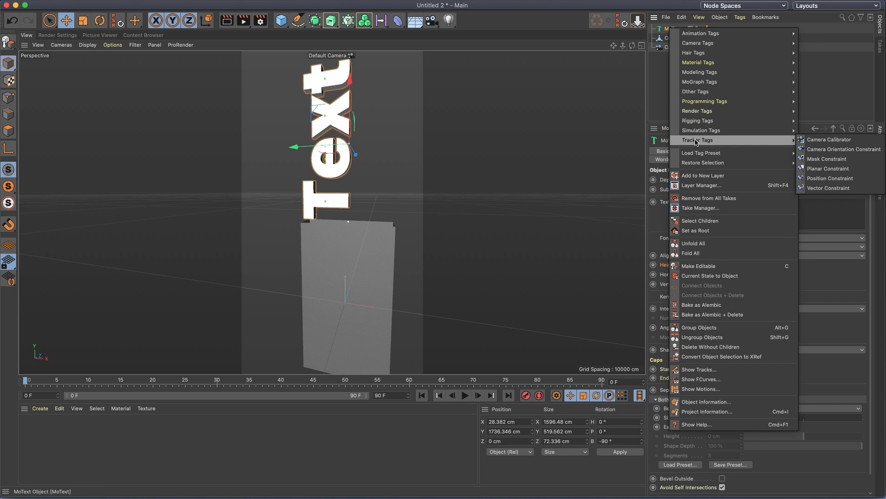
click(813, 131)
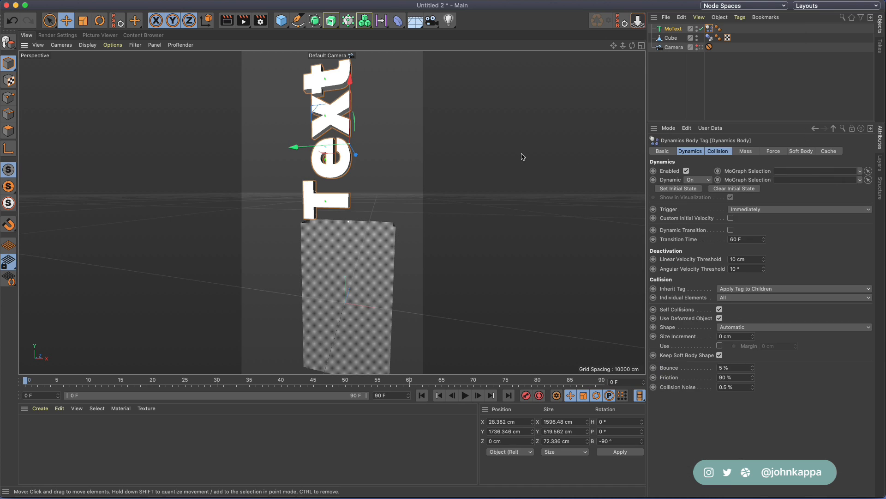
Step: Deselect the text, play the simulation to watch it fall, and return to the first frame
click(358, 182)
key(3)
drag(359, 182, 372, 184)
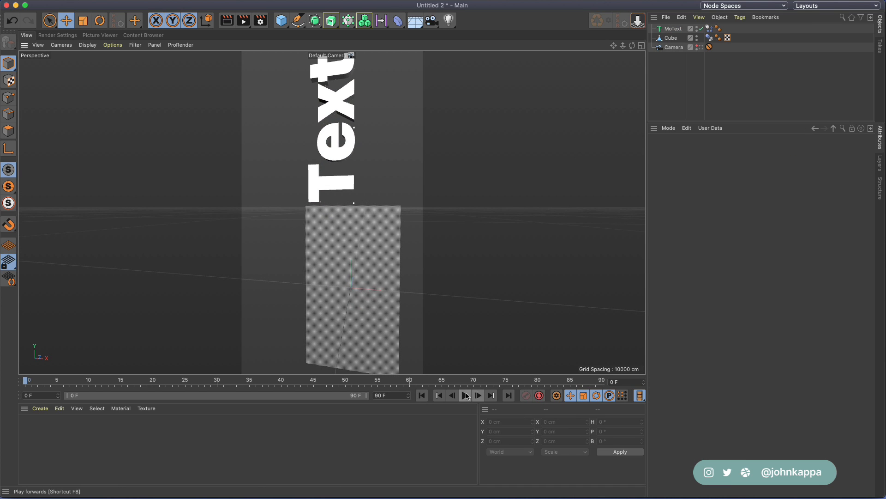
click(465, 395)
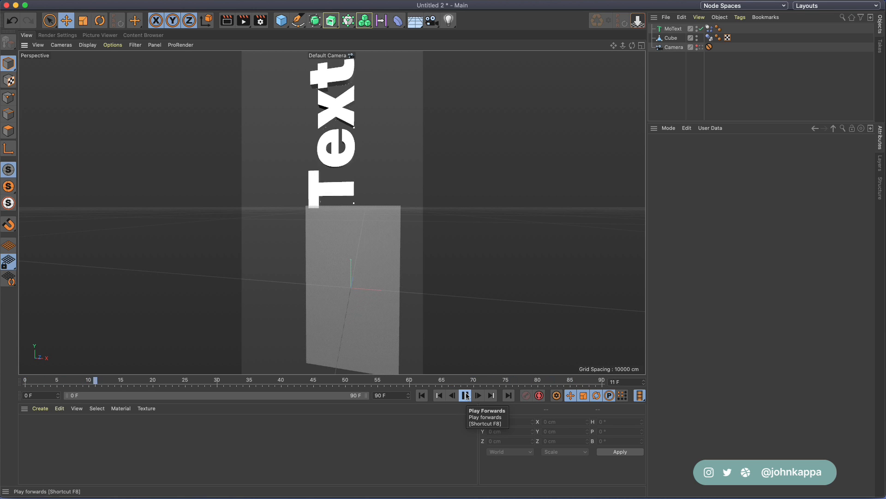
click(465, 395)
click(421, 396)
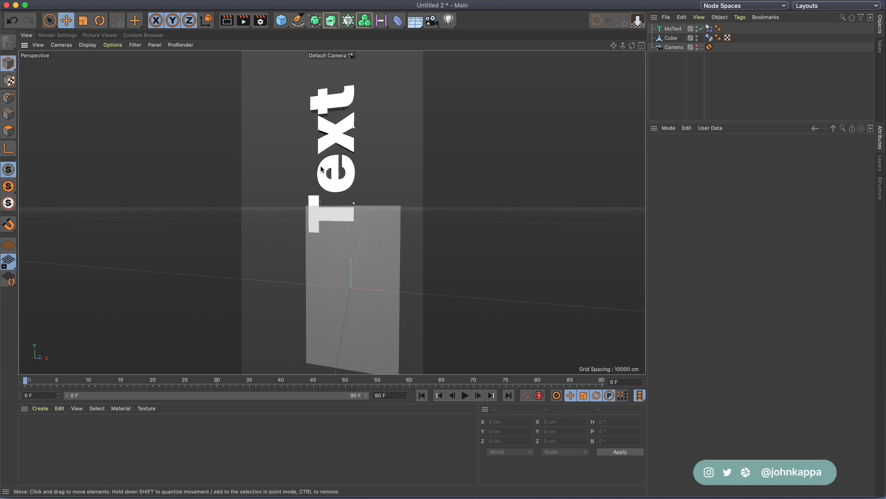
Step: Duplicate the vertical text and place the copy at about X 581 cm and Z 110 cm
click(321, 169)
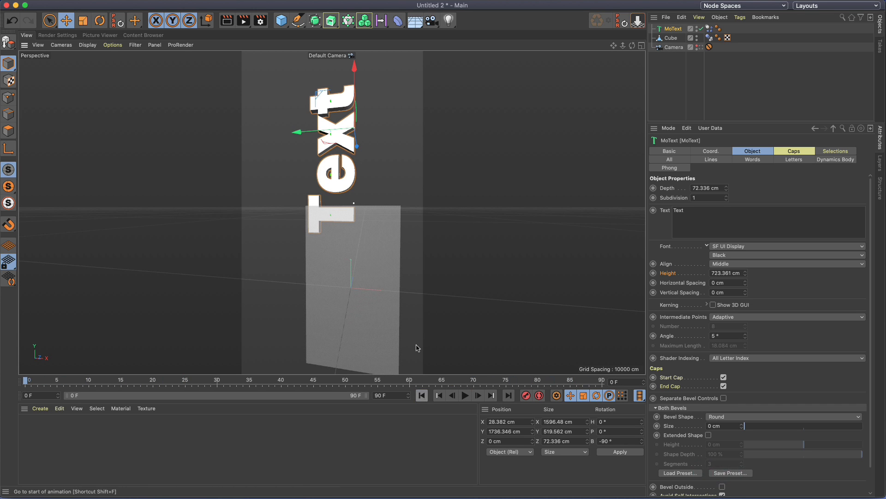
key(super)
super+drag(305, 136, 365, 128)
key(alt+super+z)
click(442, 153)
key(1)
drag(442, 153, 330, 198)
key(3)
click(339, 194)
drag(369, 160, 353, 205)
key(1)
key(3)
drag(358, 246, 440, 237)
key(3)
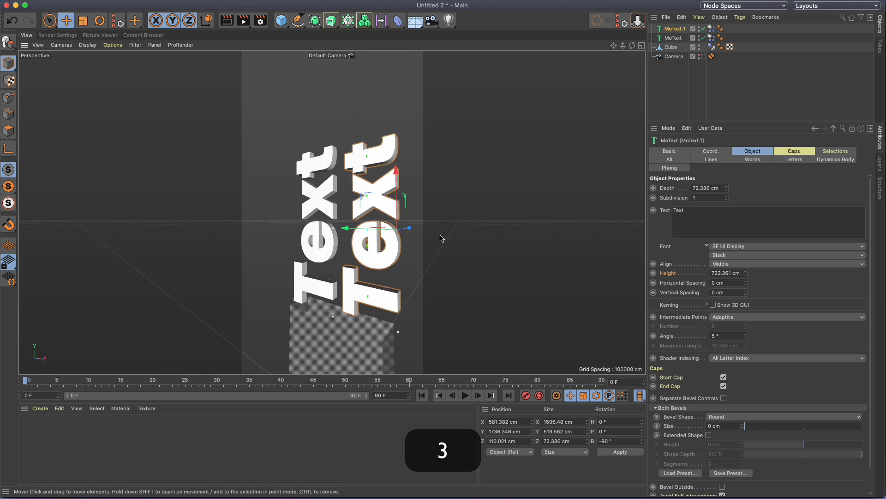
Step: Move the copied text to about X 404 cm and the original text to about X 155 cm
drag(353, 228, 304, 228)
click(324, 191)
click(339, 273)
key(3)
drag(339, 276, 362, 257)
drag(328, 171, 450, 178)
drag(368, 178, 457, 176)
Step: Change the copy's wording to "Hello" and the original's wording to "You!"
click(674, 29)
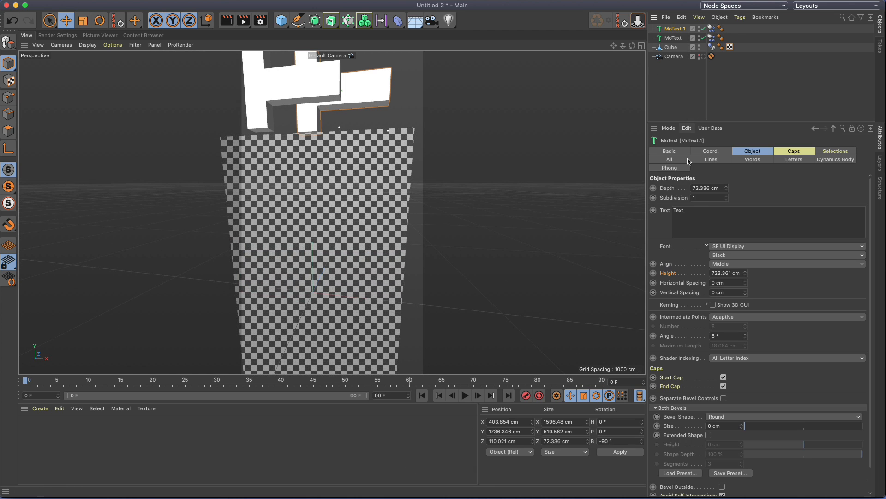
key(shift)
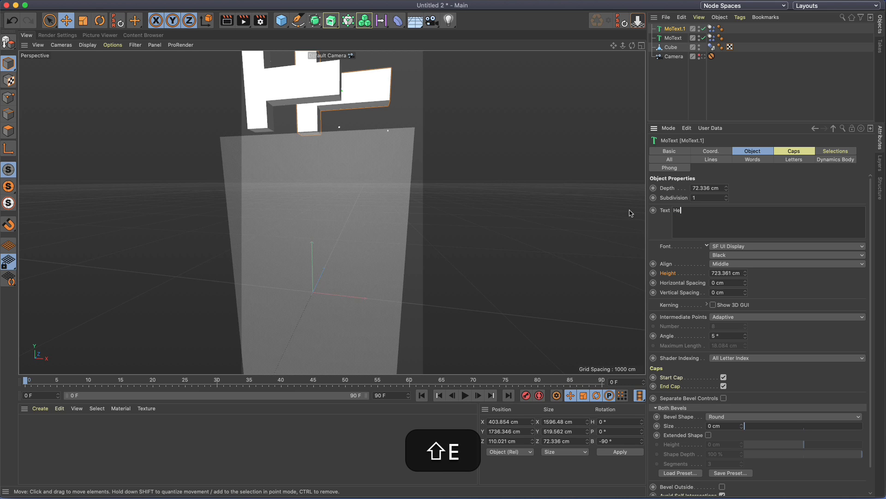
click(672, 39)
text(You!)
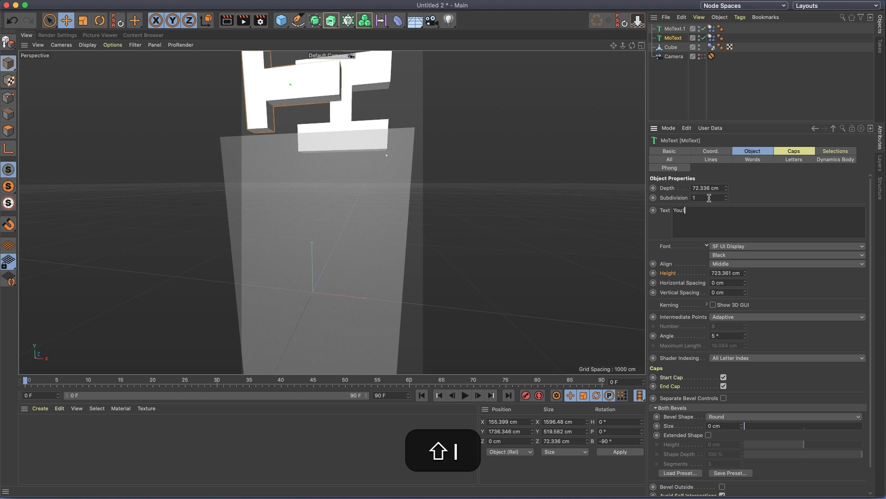
Step: Move the "You!" text to about X 426 cm and the "Hello" text to about X 166 cm
click(440, 132)
scroll(404, 130, down, 5)
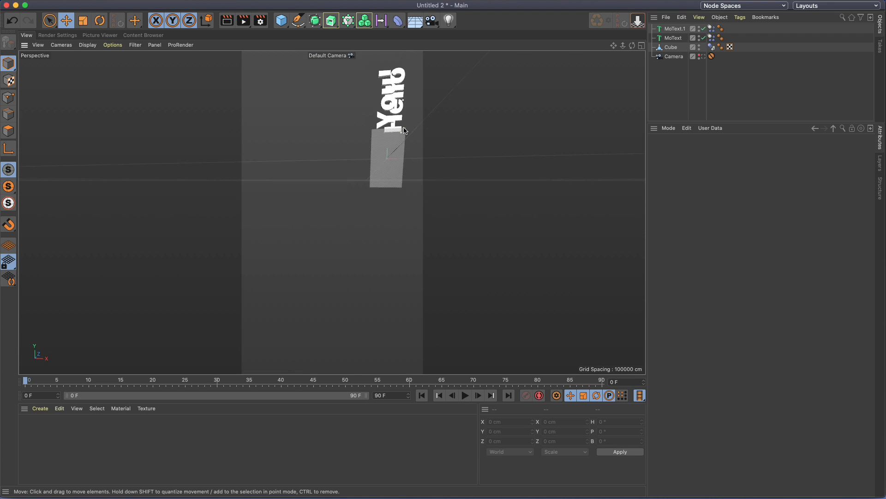
click(381, 101)
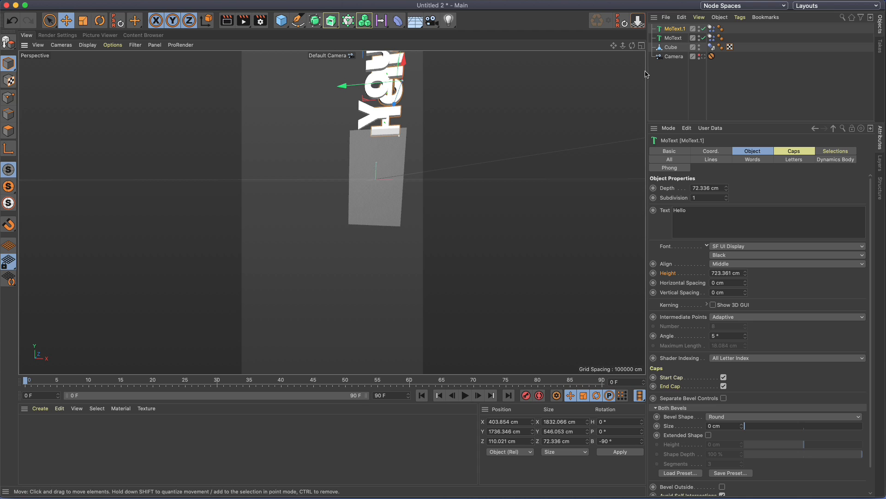
click(671, 40)
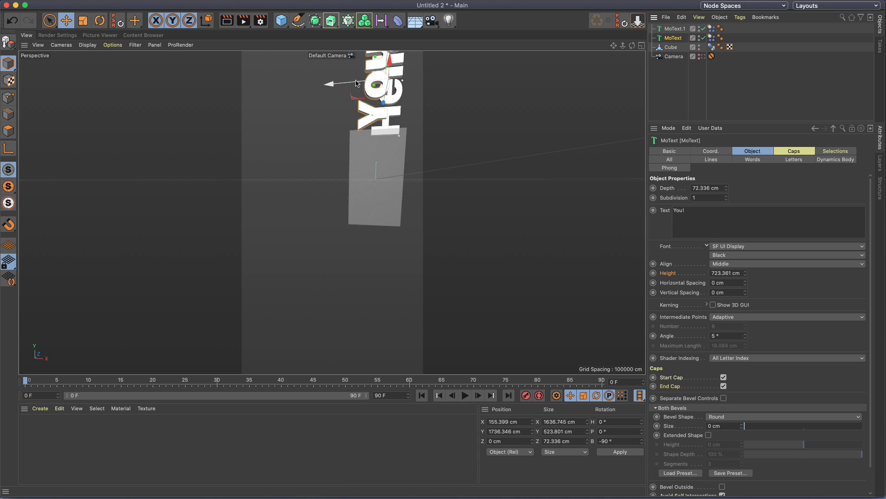
mouse_move(357, 82)
mouse_down()
mouse_move(372, 83)
mouse_move(345, 88)
mouse_up()
click(671, 30)
Step: Look through the scene camera, select the "You!" text and switch to the four-view layout
click(704, 57)
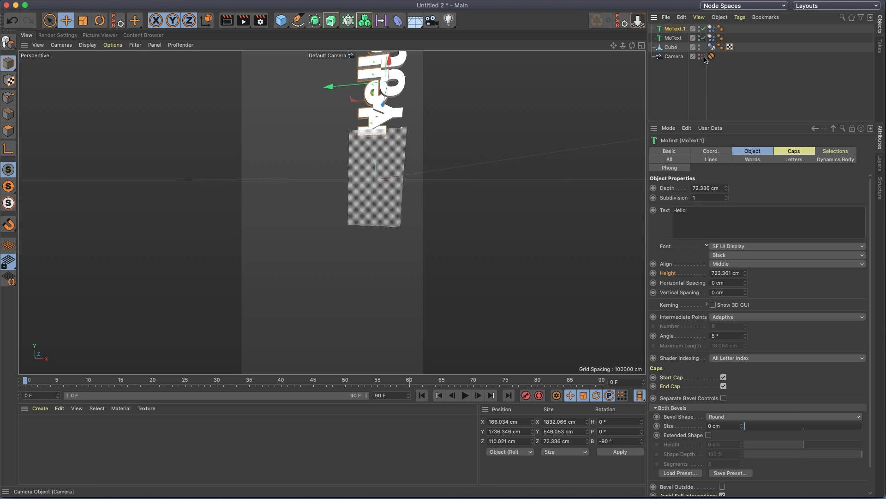
click(331, 99)
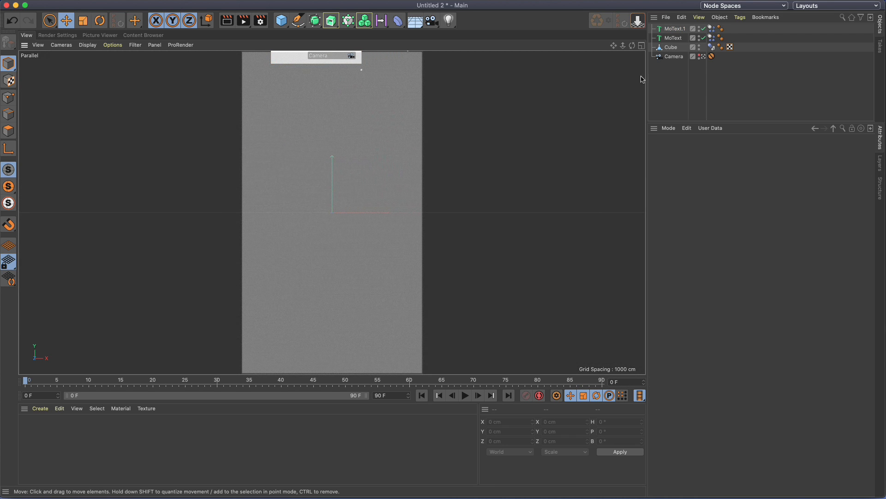
click(665, 39)
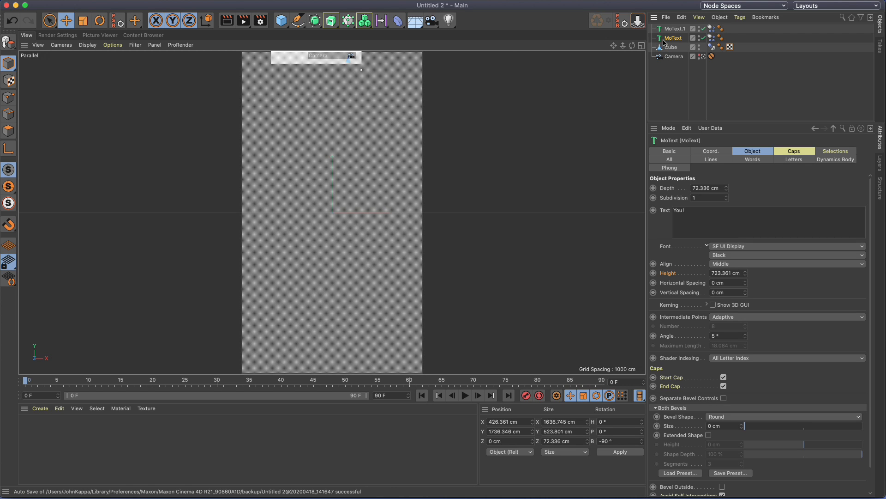
click(642, 45)
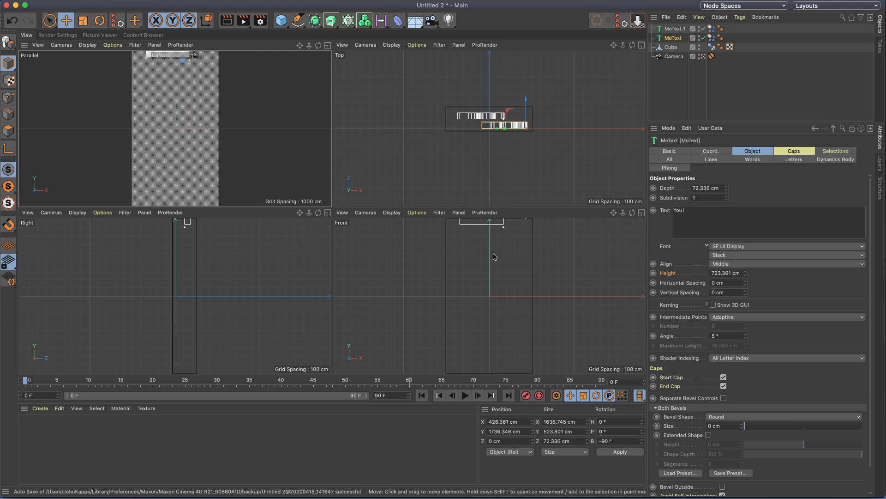
Step: Try raising the "You!" text higher above the open box in the Front view, and undo the moves
scroll(493, 257, down, 5)
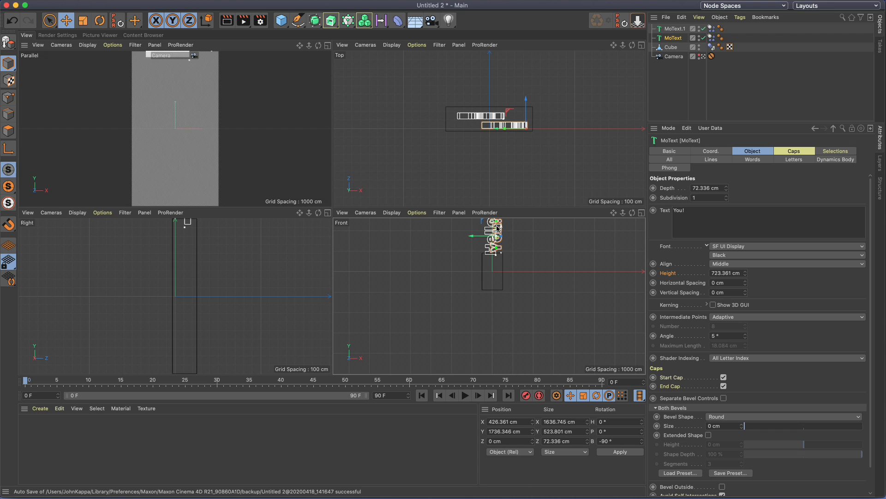
drag(498, 226, 500, 227)
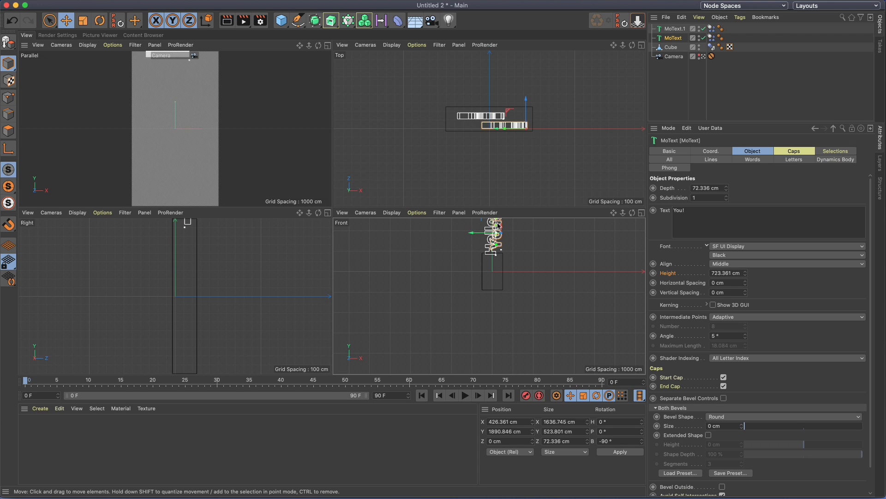
key(super+z)
key(super+i)
click(491, 254)
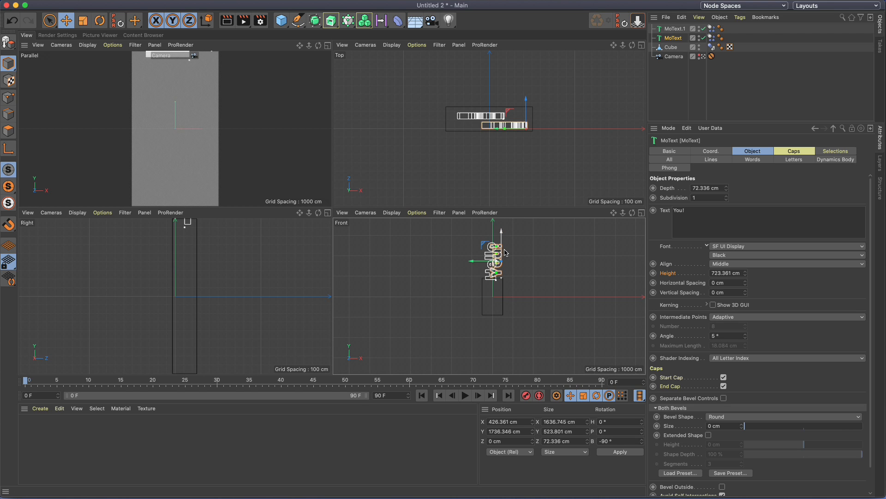
drag(501, 249, 501, 246)
key(super+z)
Step: Raise the "Hello" text to about Y 1917 cm and deselect it
click(484, 257)
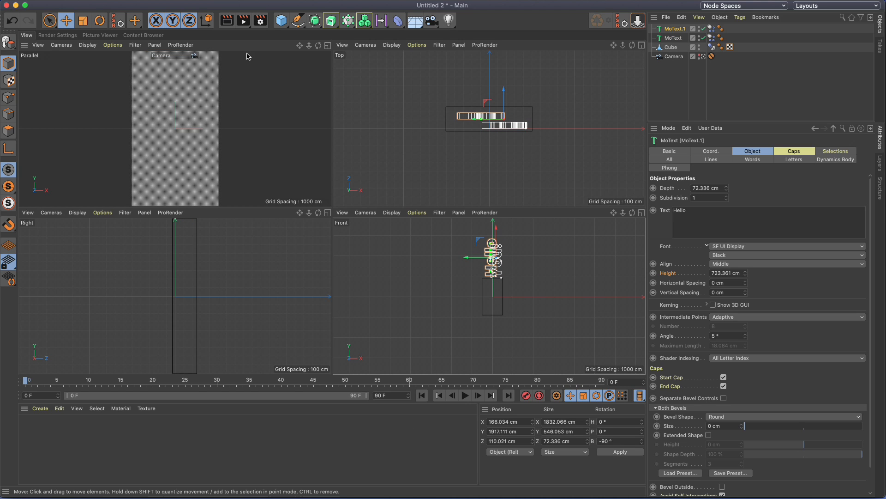
click(156, 71)
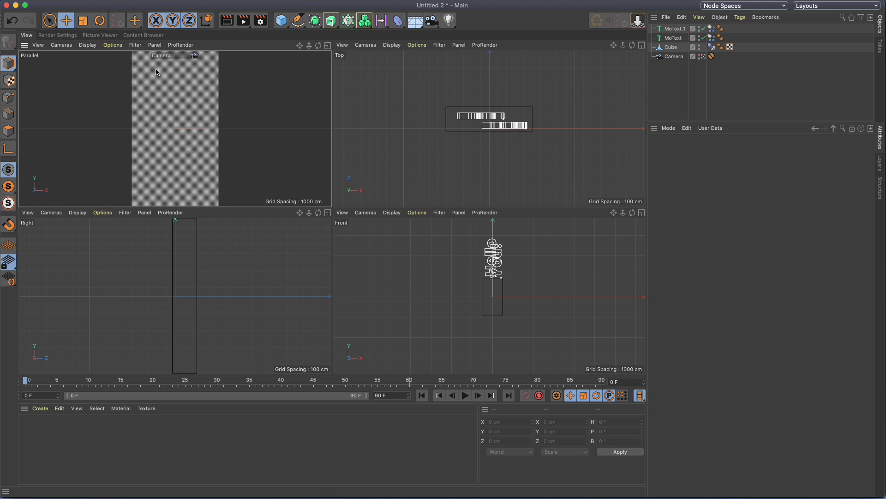
Step: Render the current frame to the Picture Viewer, inspect it, and return to the viewports
click(244, 21)
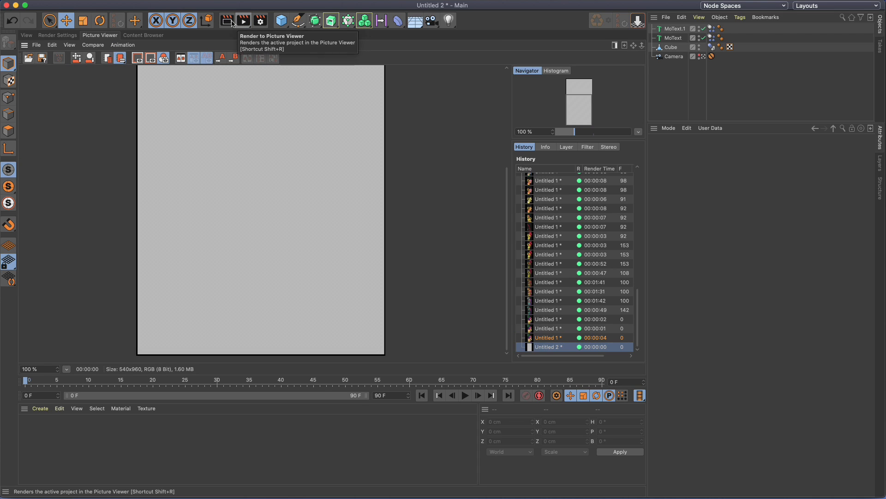
drag(221, 123, 268, 151)
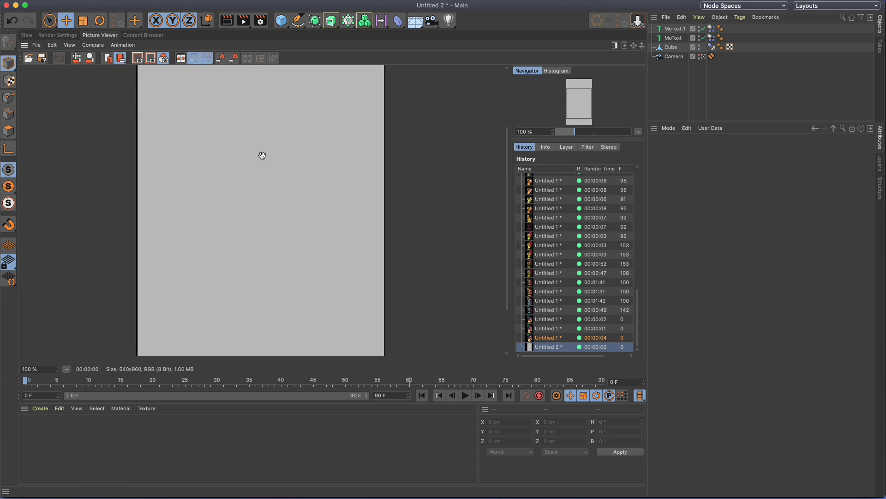
click(26, 35)
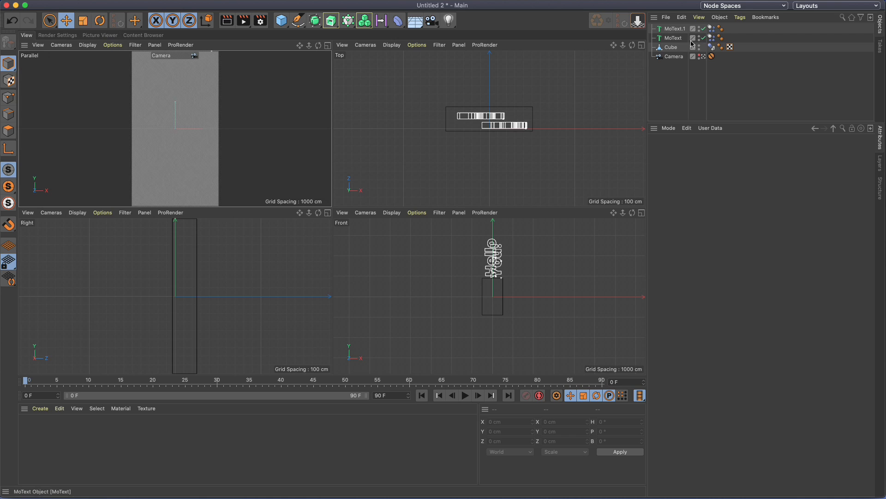
Step: Hide the open box in both the viewport and the render, and select the "You!" text
key(alt)
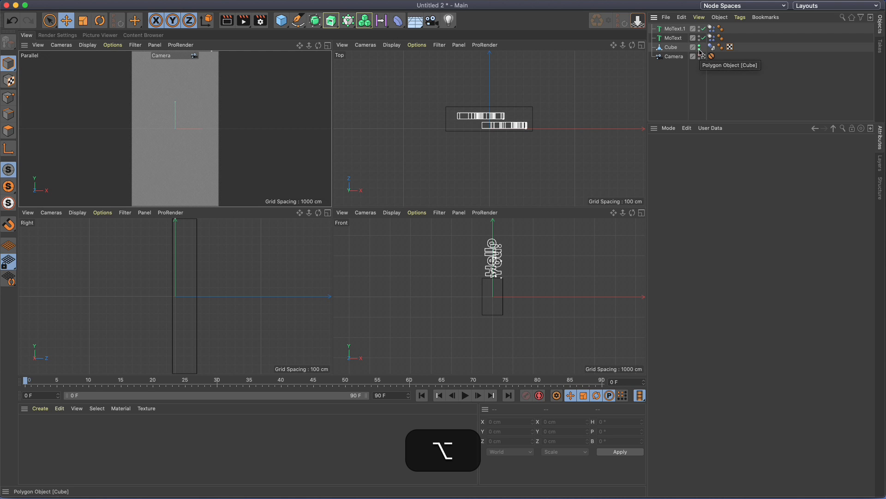
alt+click(700, 48)
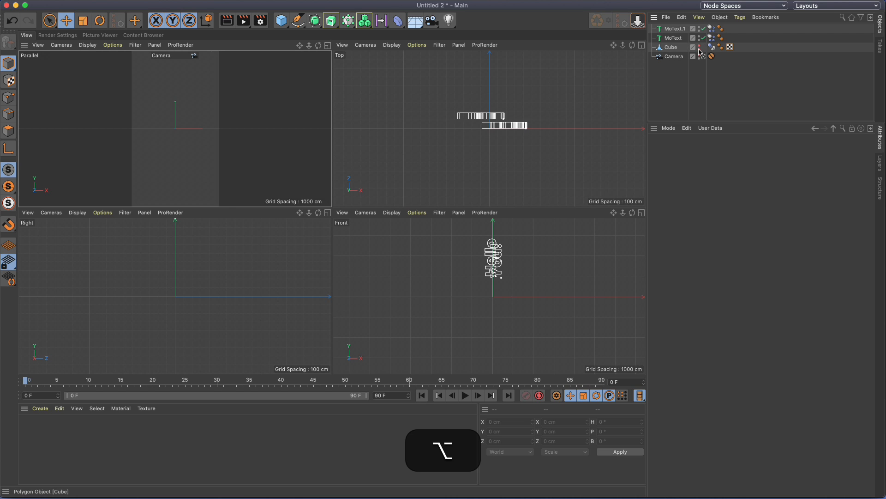
click(673, 31)
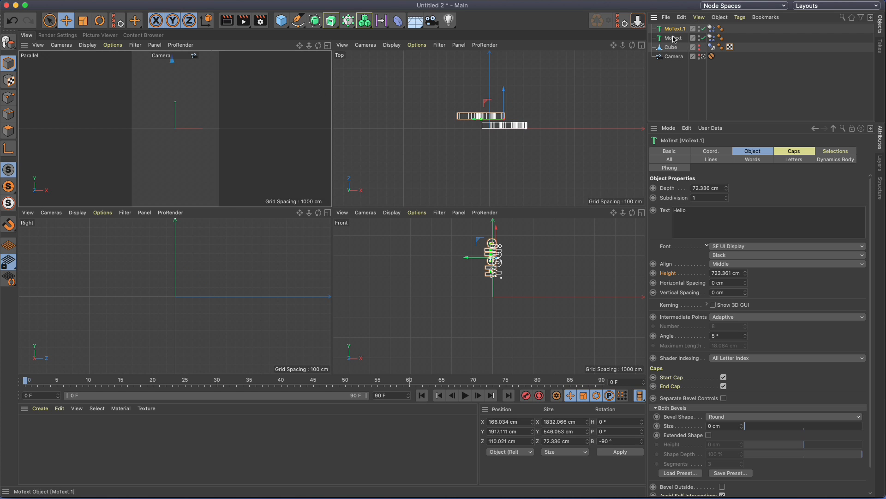
click(673, 39)
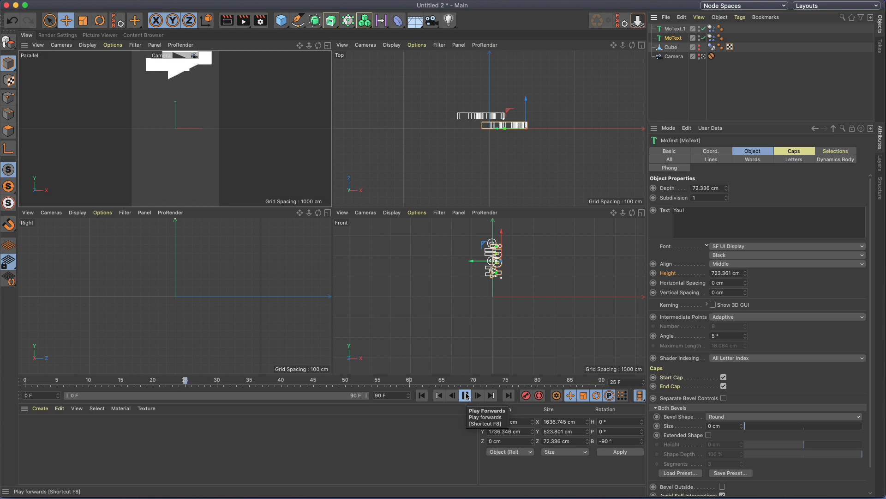
Step: Play the simulation briefly, and extend the project length and preview range to 150 frames
click(465, 395)
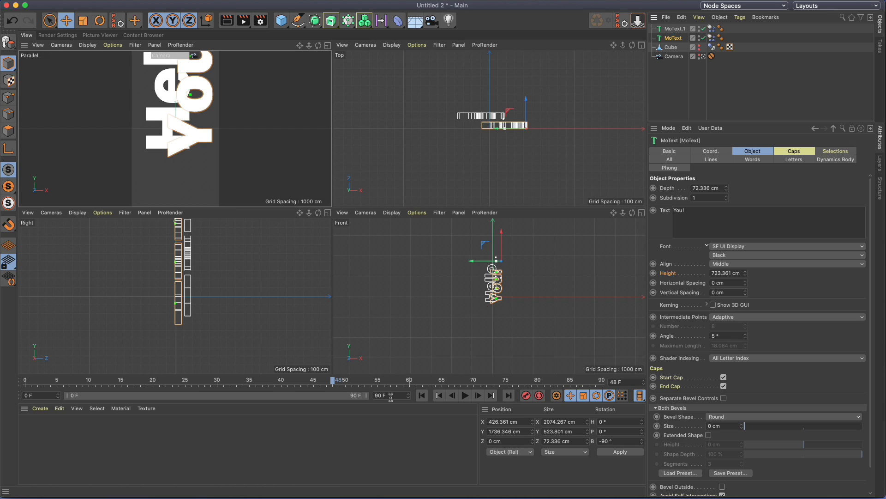
text(15)
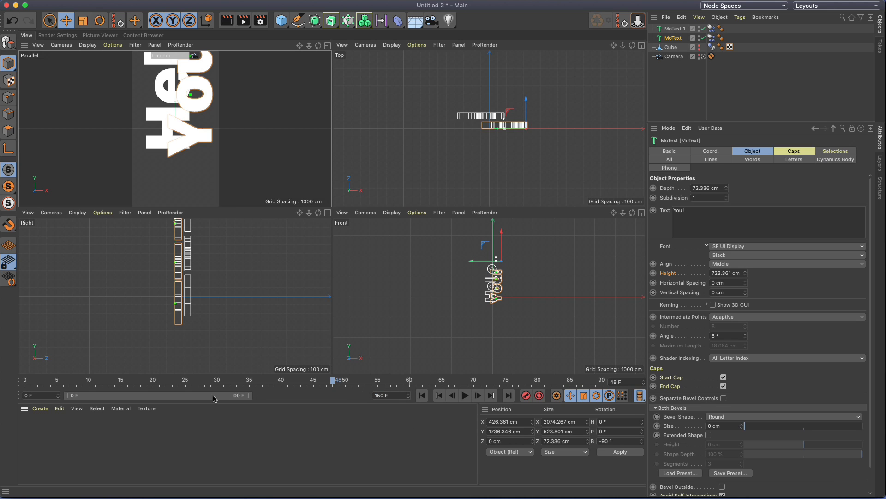
drag(240, 398, 367, 397)
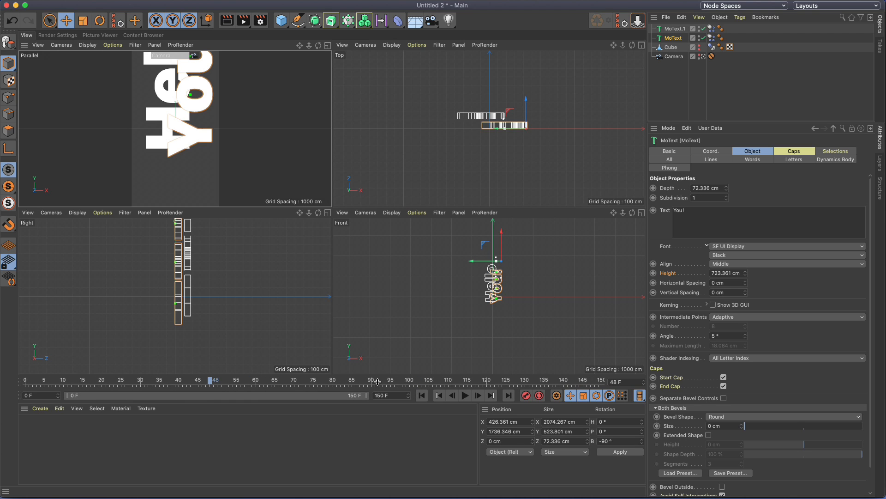
Step: Replay the falling-letter simulation from frame 0, stop it once the letters pile up, and rewind to the start
click(428, 396)
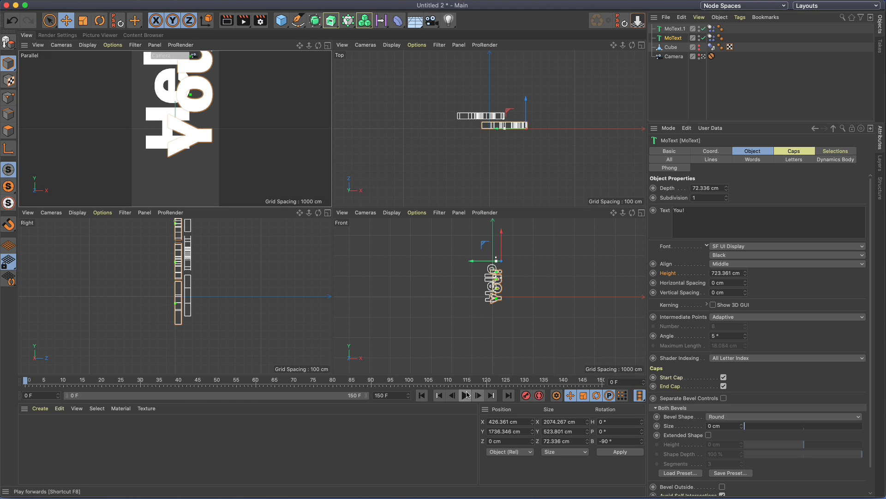
click(465, 395)
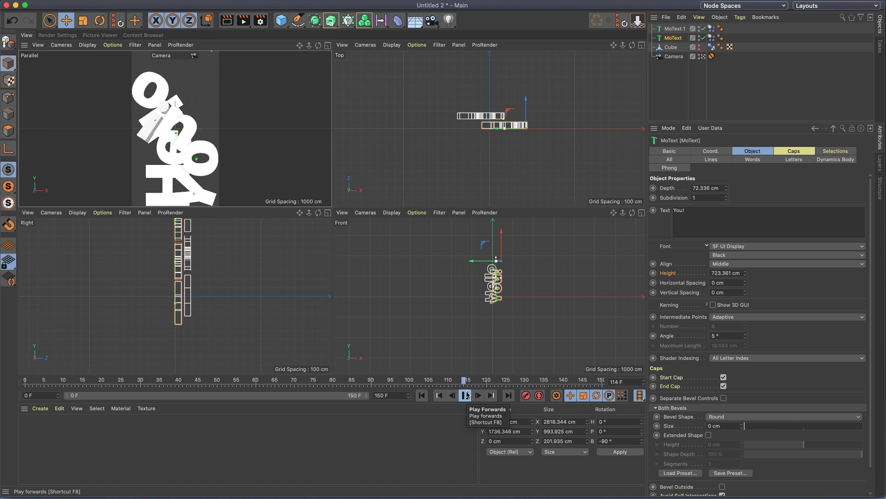
click(467, 395)
click(422, 395)
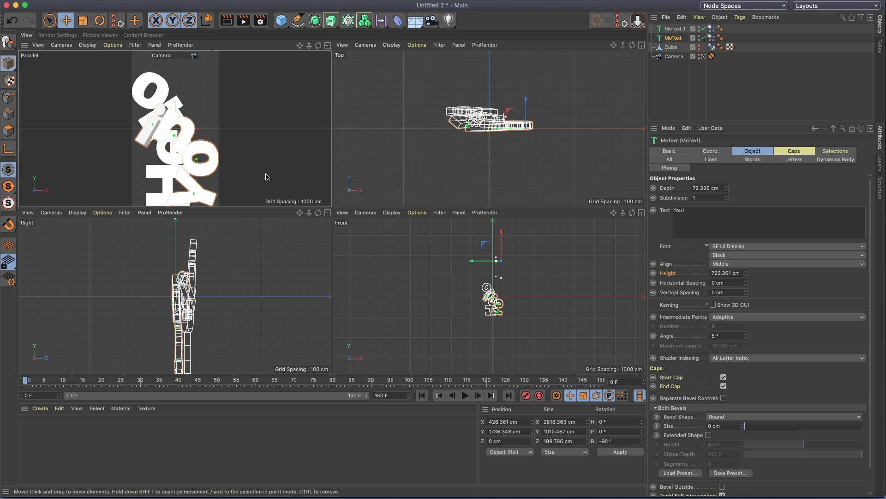
Step: In the project's general Dynamics settings, set the Time Scale to 150% and keyframe it at frame 0
click(207, 126)
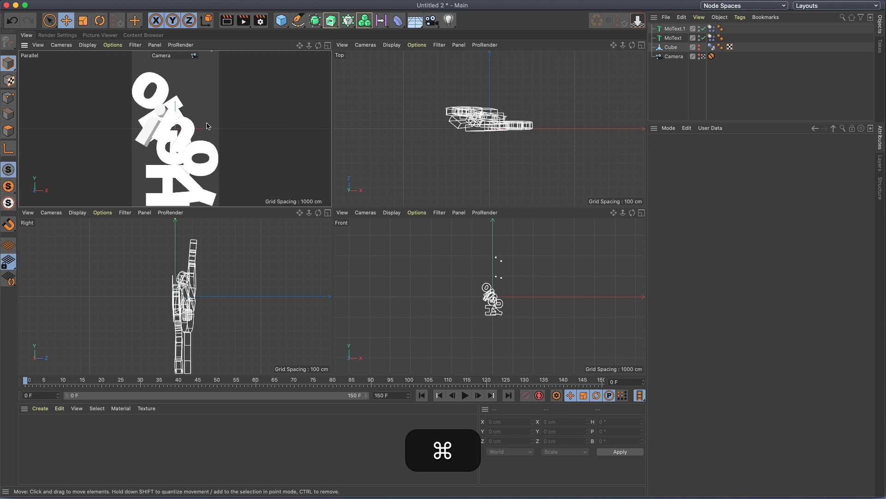
key(super+d)
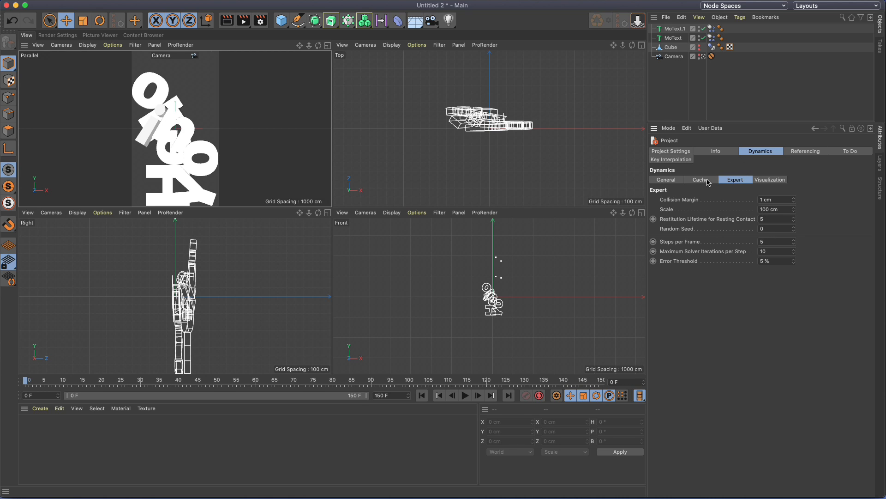
click(665, 181)
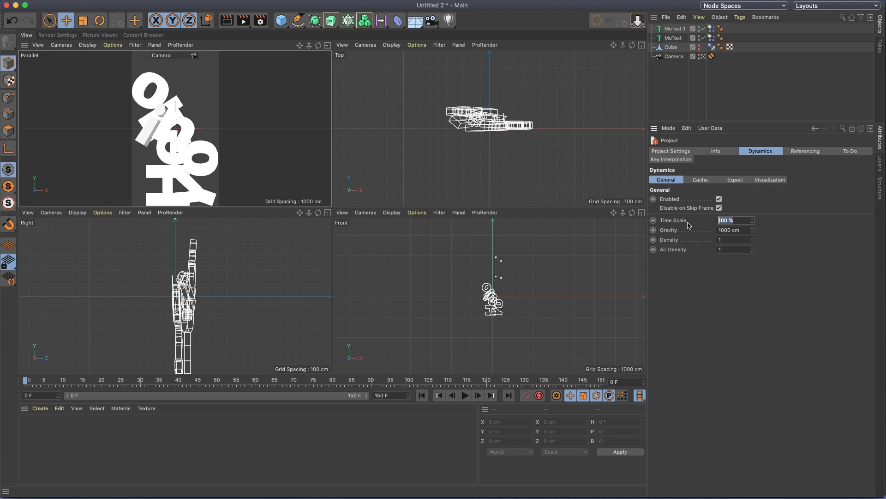
text(1)
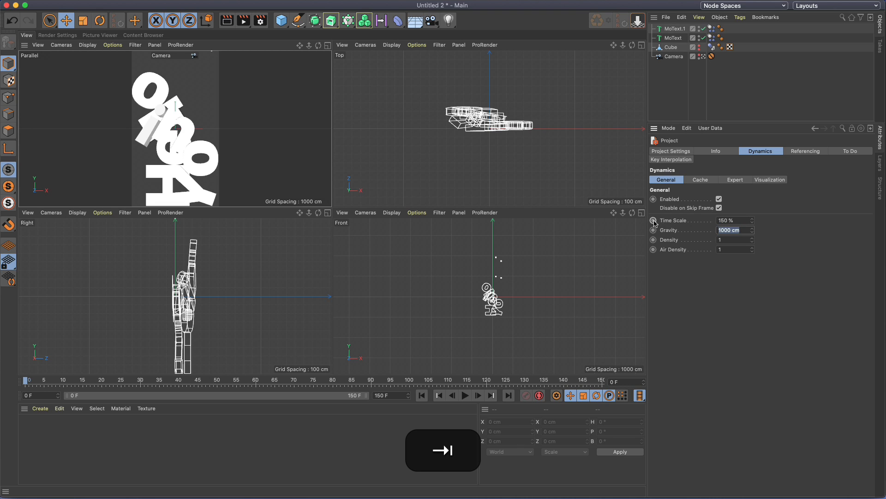
click(654, 221)
Step: Play the simulation until the letters land, and keyframe the Time Scale at 150% on frame 80 and 100% on frame 90
click(467, 395)
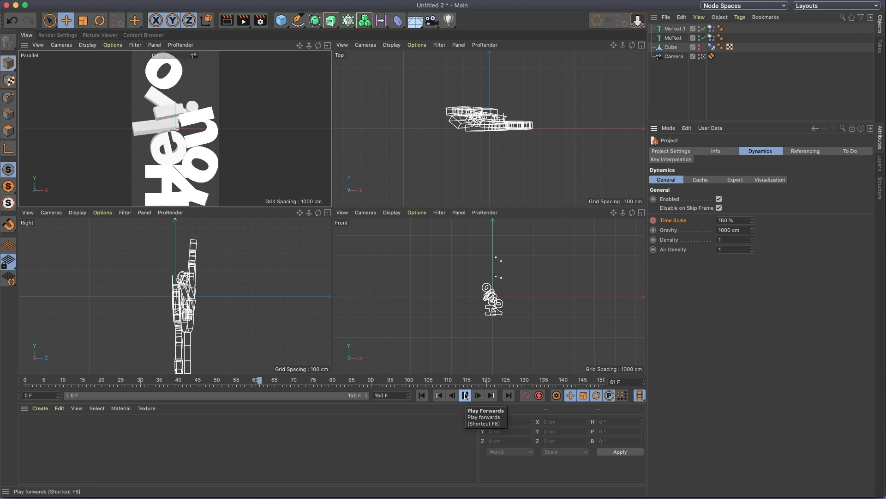
click(466, 396)
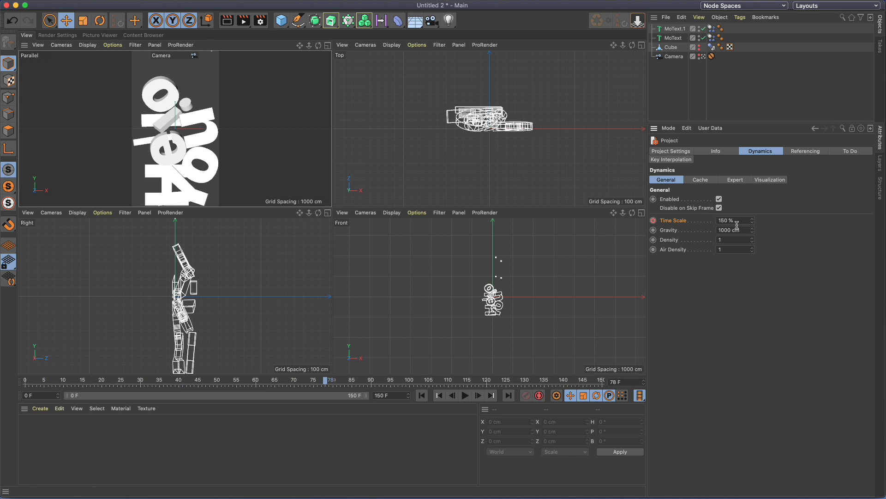
drag(329, 383, 333, 383)
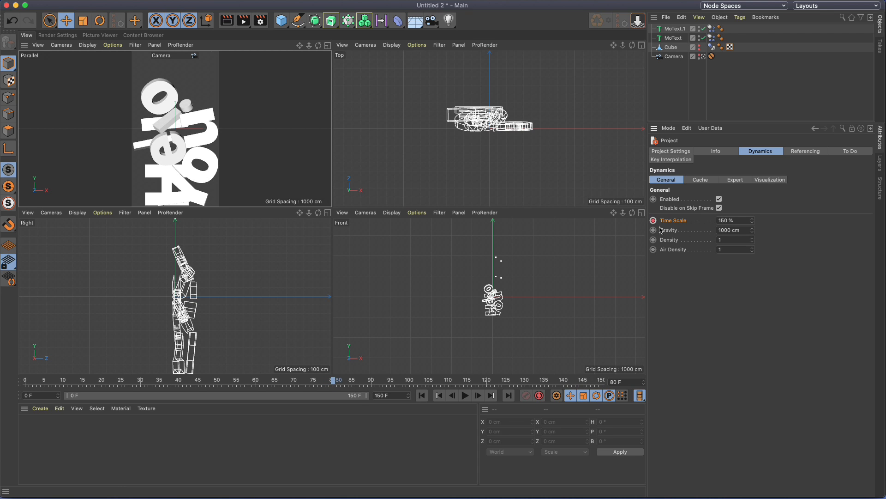
drag(335, 383, 373, 382)
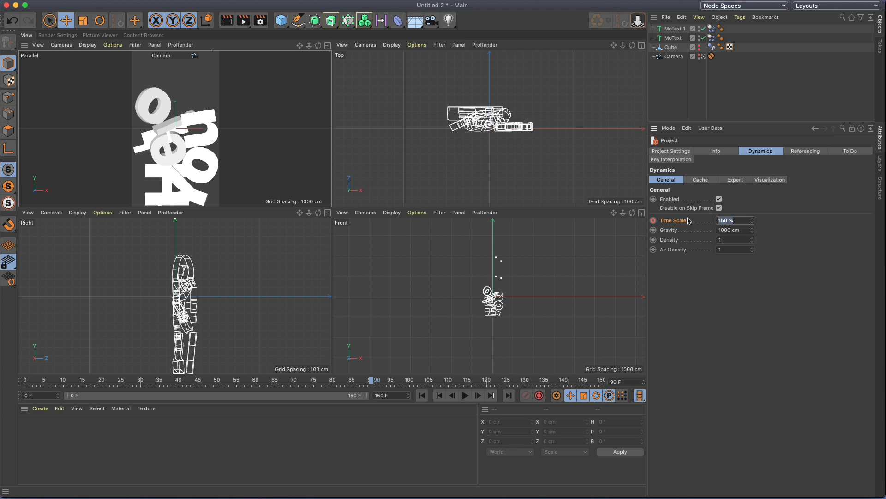
text(100)
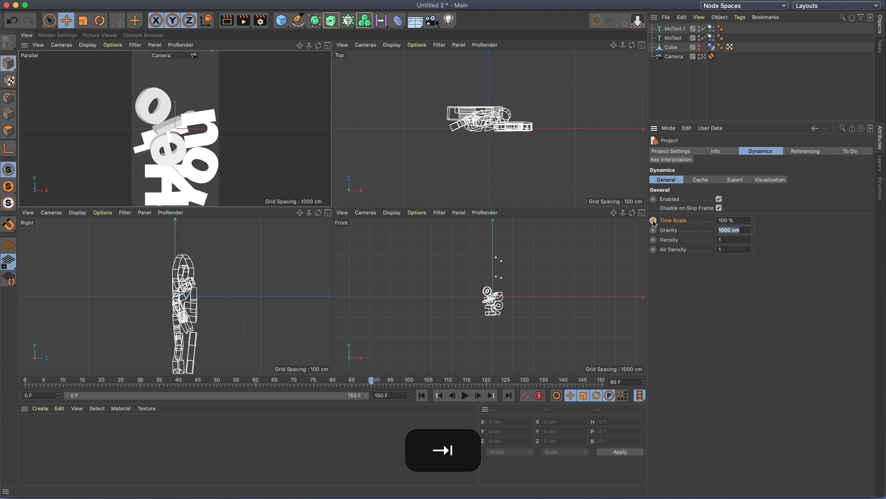
Step: Replay the simulation from frame 0 with the keyframed Time Scale, stop it after frame 90, and rewind to the start
click(422, 395)
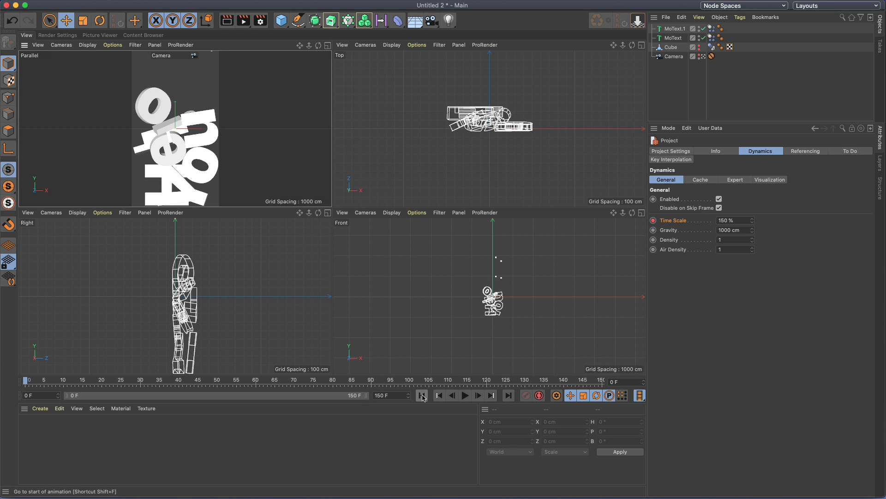
click(465, 395)
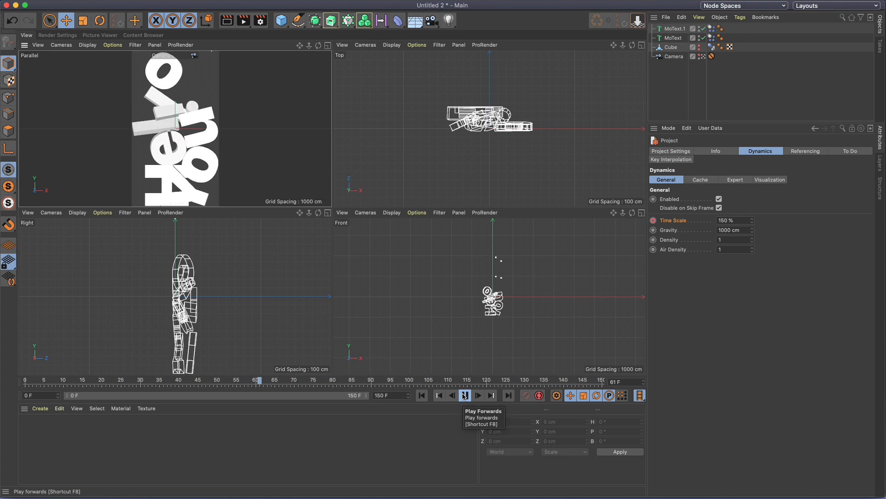
click(439, 396)
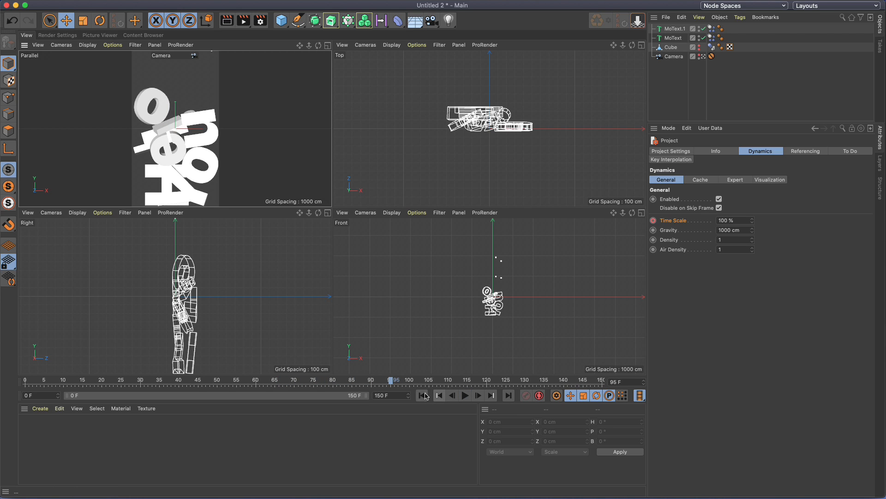
click(423, 396)
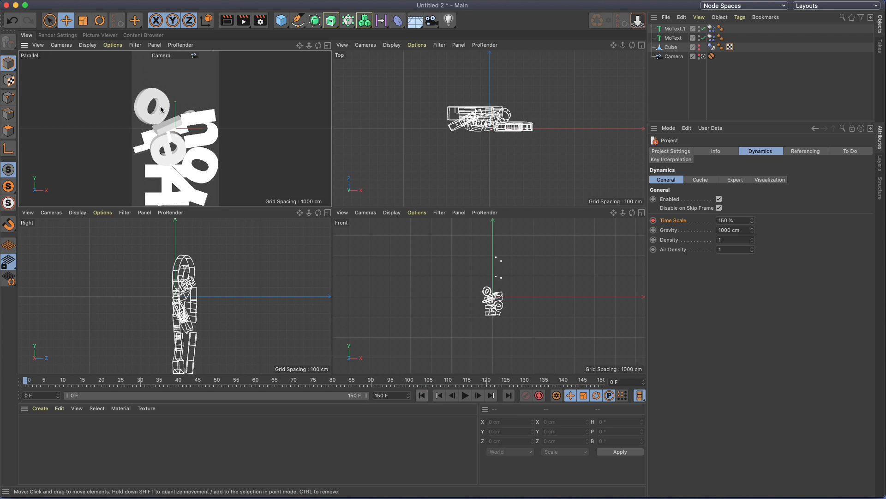
Step: Create a new material, open it in the Material Editor, and rename it bg
double_click(73, 428)
double_click(39, 438)
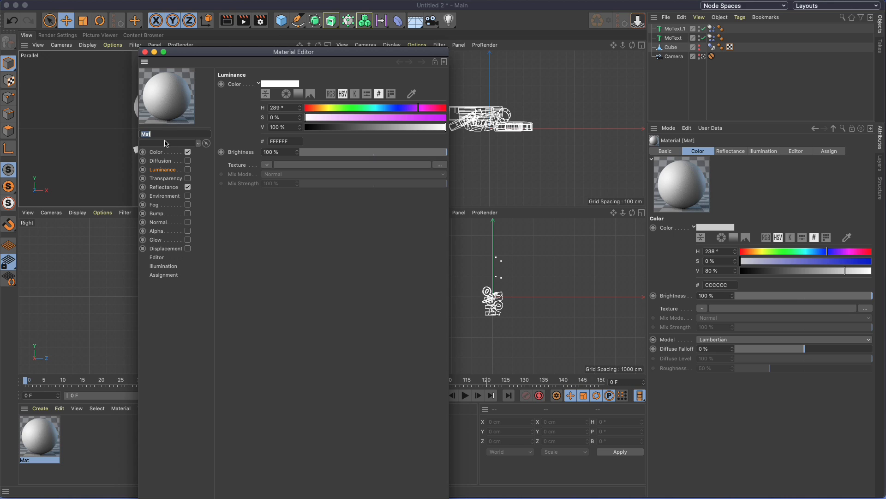
text(bg)
key(Return)
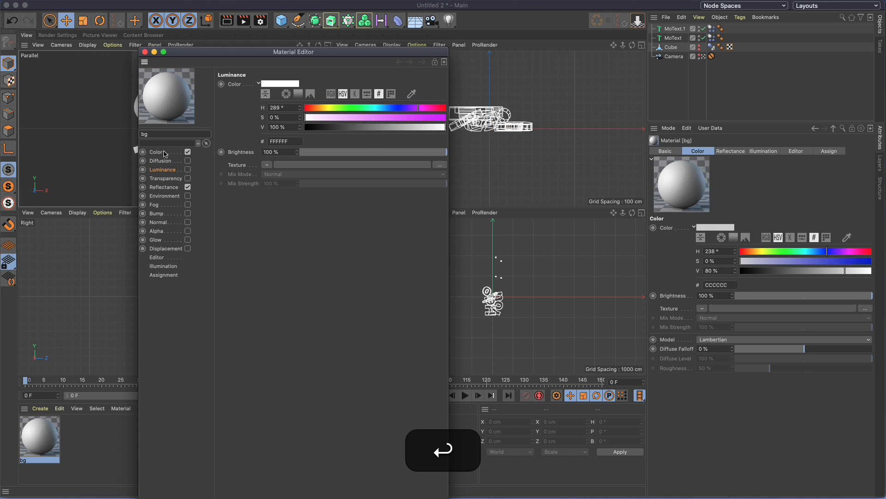
Step: Make the bg material luminance-only in dark grey 121212, with Color and Reflectance turned off, and close the Material Editor
drag(317, 130, 315, 131)
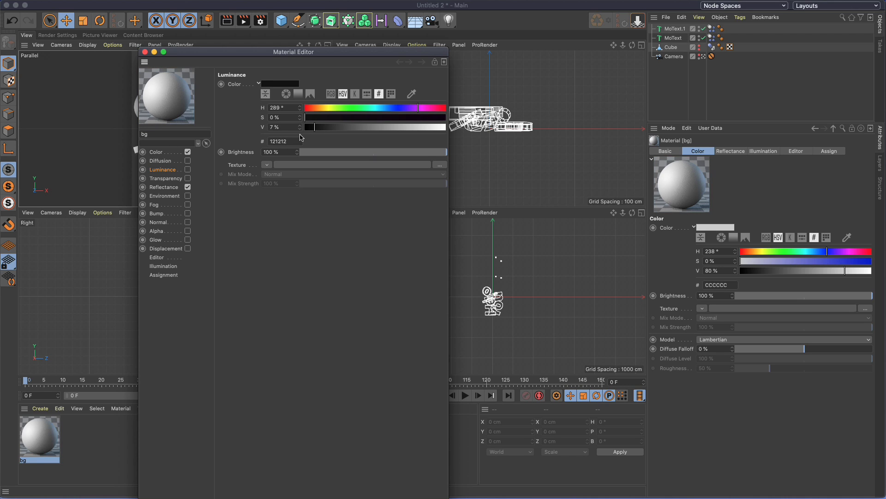
click(188, 152)
click(188, 187)
click(188, 170)
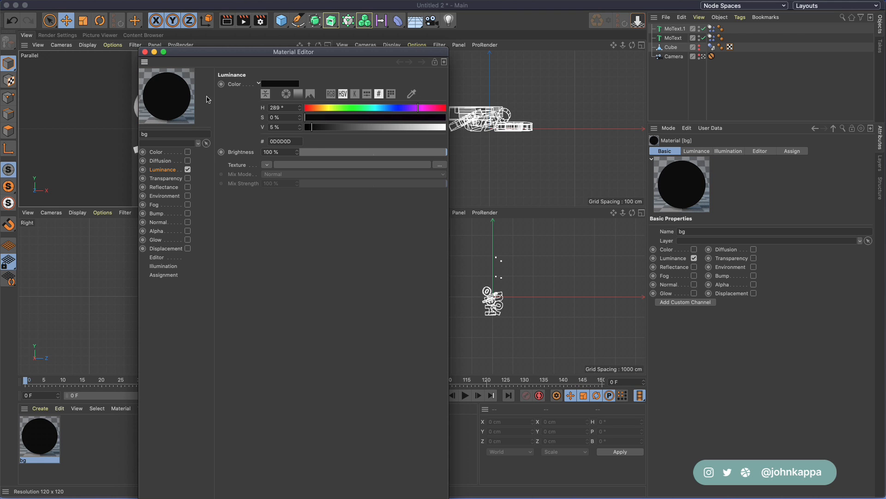
click(321, 127)
click(144, 52)
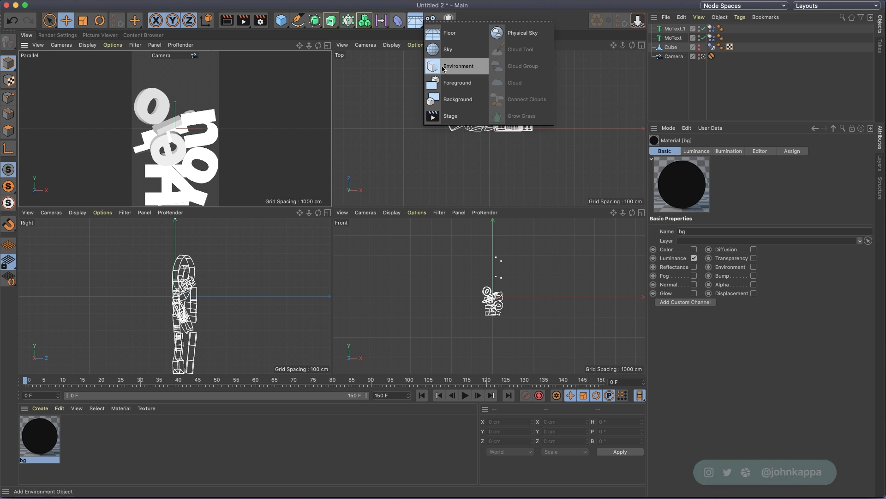
Step: Add a Background object to the scene and apply the bg material to it
click(450, 100)
drag(52, 417, 677, 29)
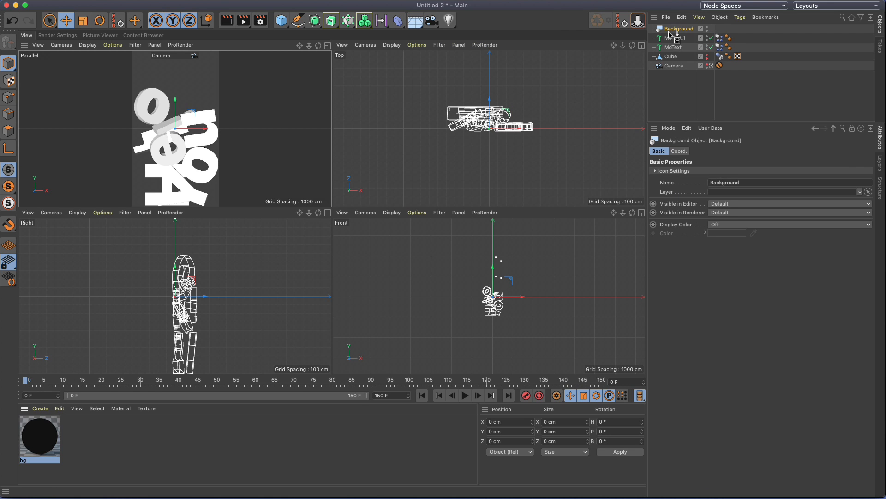
Step: Duplicate the bg material, rename the copy 01, and move its Material Editor window clear of the camera view
click(47, 437)
super+drag(46, 436, 56, 436)
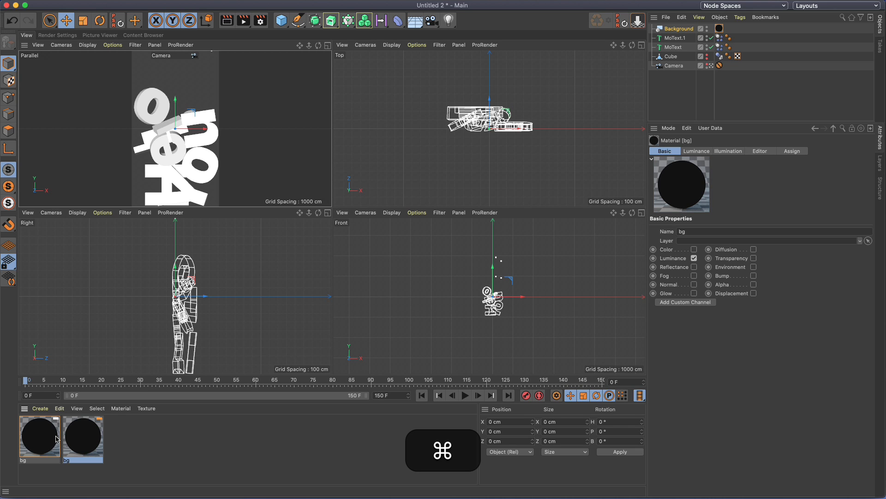
double_click(84, 441)
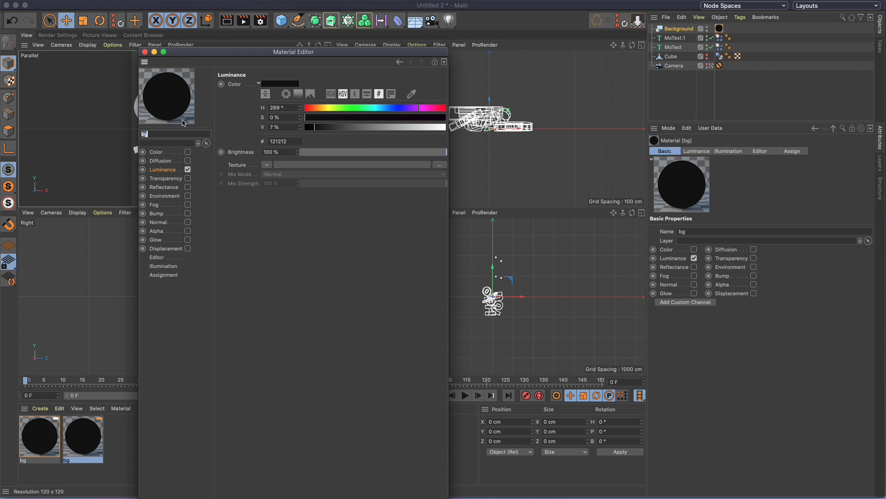
text(01)
key(Tab)
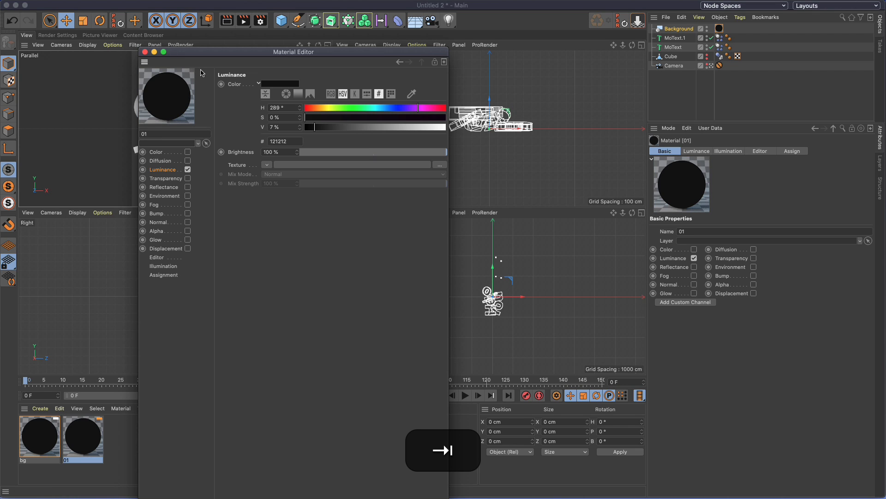
drag(218, 56, 327, 56)
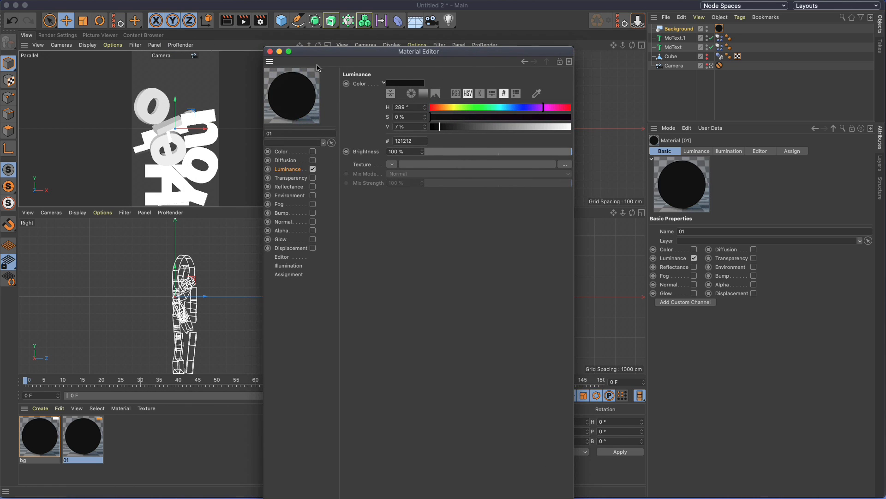
drag(308, 54, 308, 9)
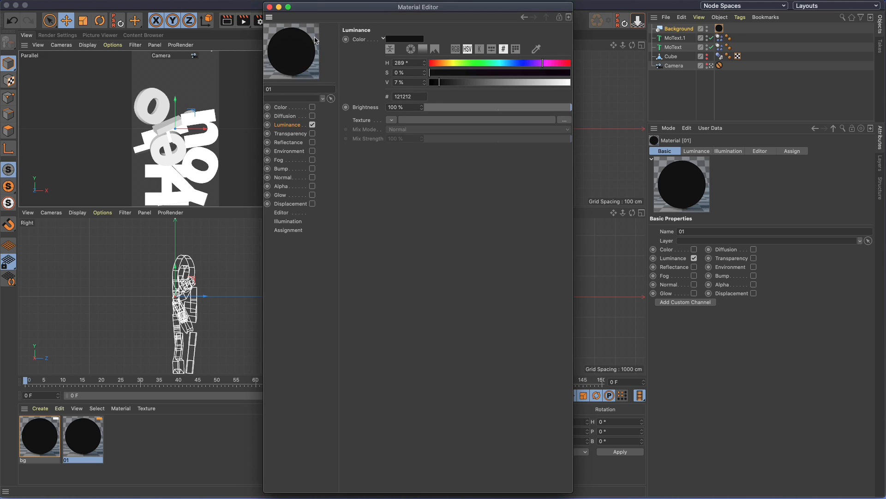
Step: Switch to Coolors in the browser and generate color schemes until reaching the palette 08415C, CC2936, 6B818C, F1BF98, EEE5E9
key(super+Tab)
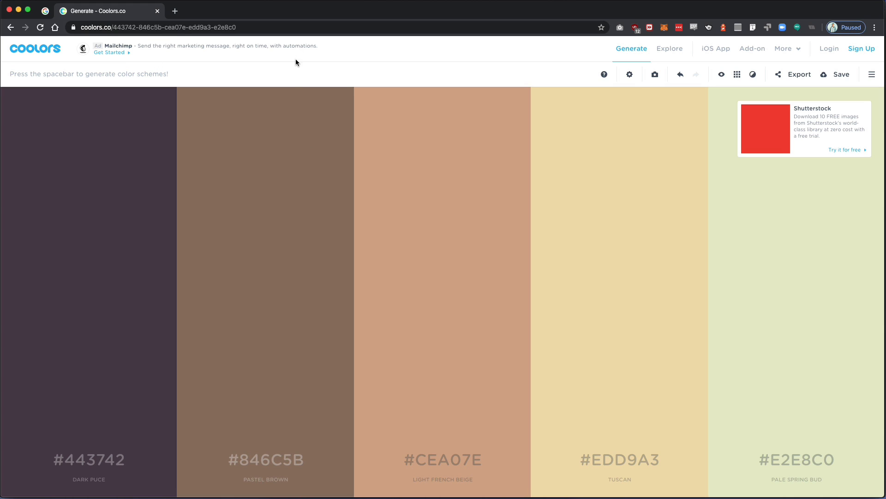
key(space)
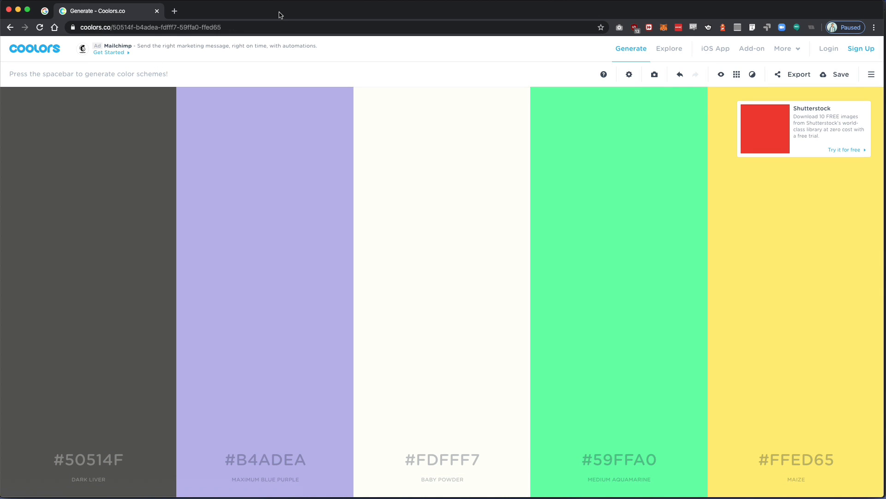
key(space)
key(space)
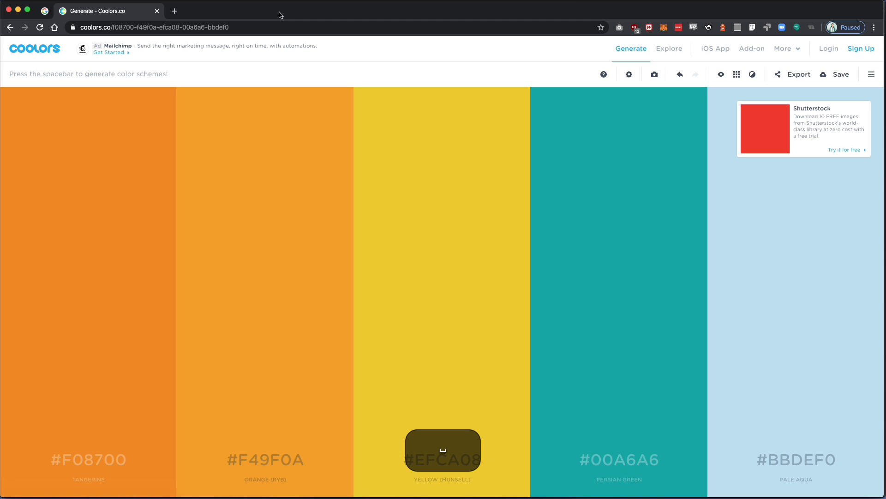
key(space)
key(space)
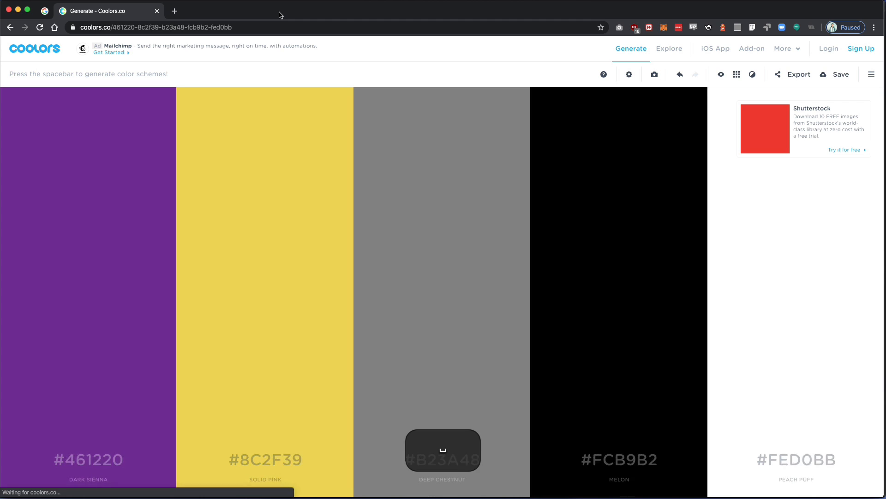
key(space)
key(space)
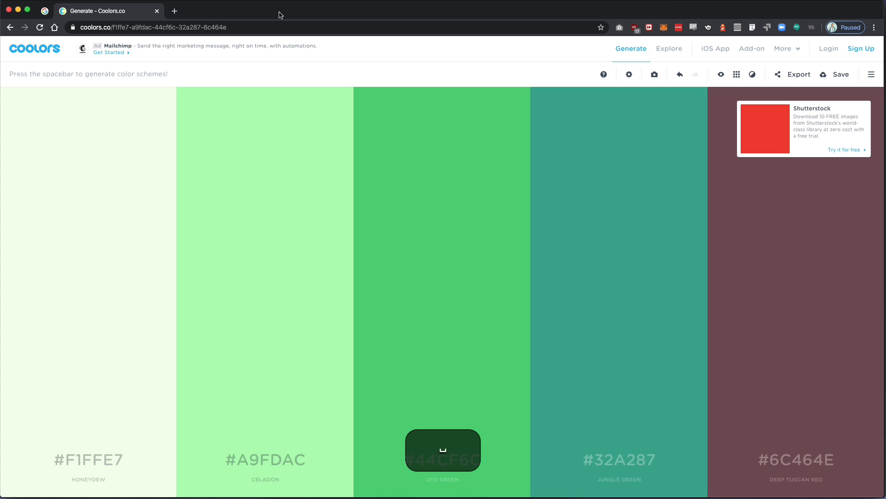
key(space)
key(space)
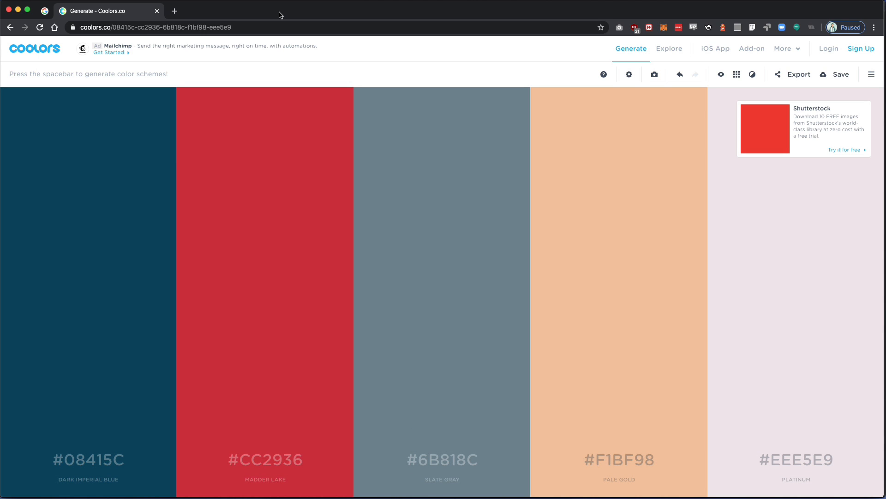
Step: Sample the dark imperial blue swatch with the screen color picker, and close the picker window
key(shift+super+m)
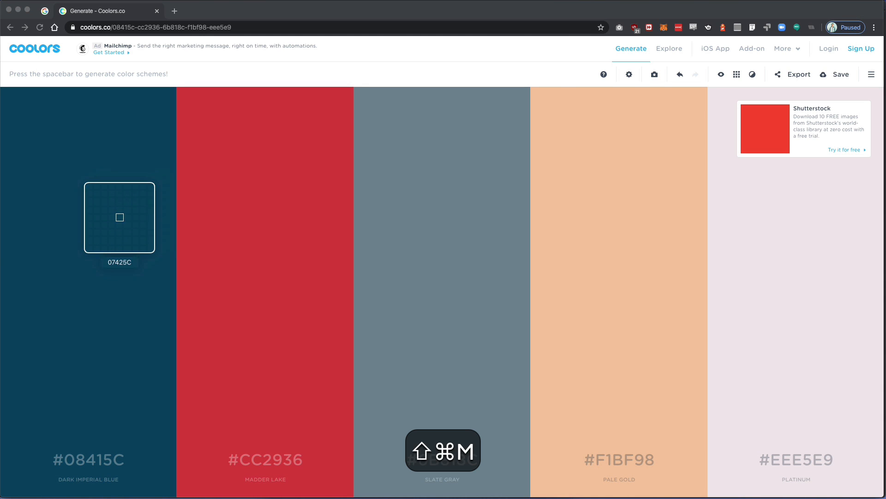
click(81, 231)
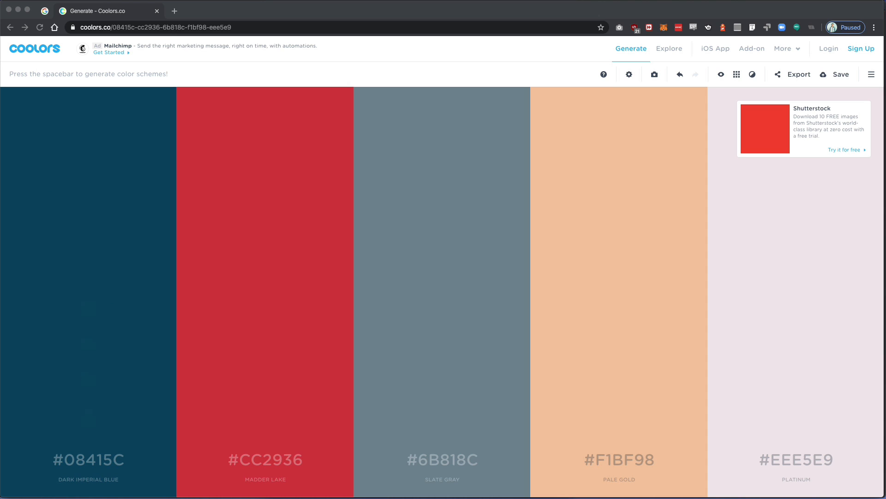
drag(468, 194, 270, 176)
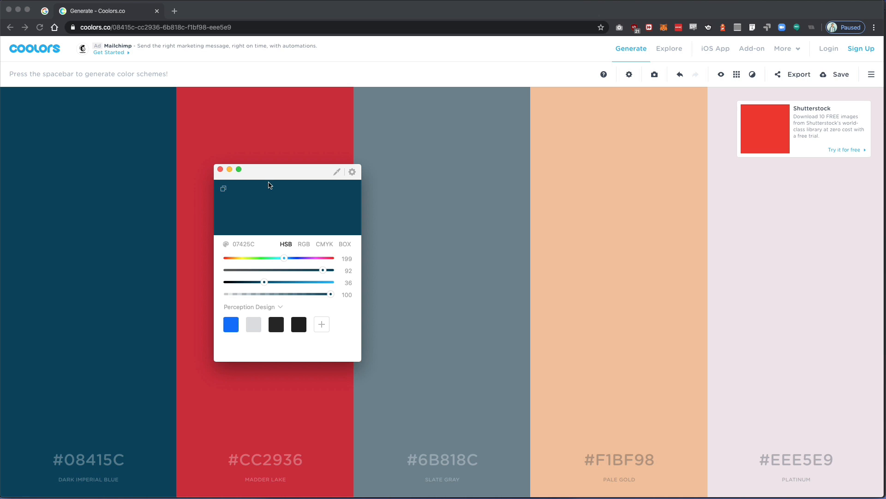
drag(268, 174, 267, 183)
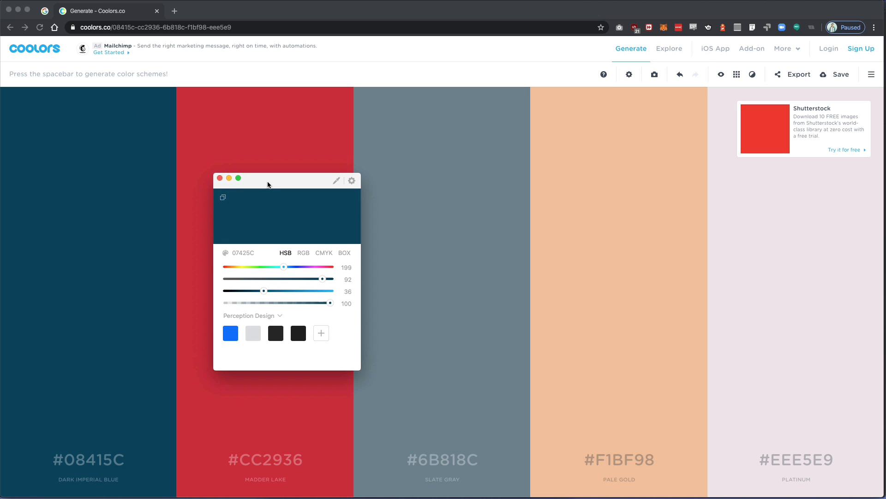
key(super+shift+m)
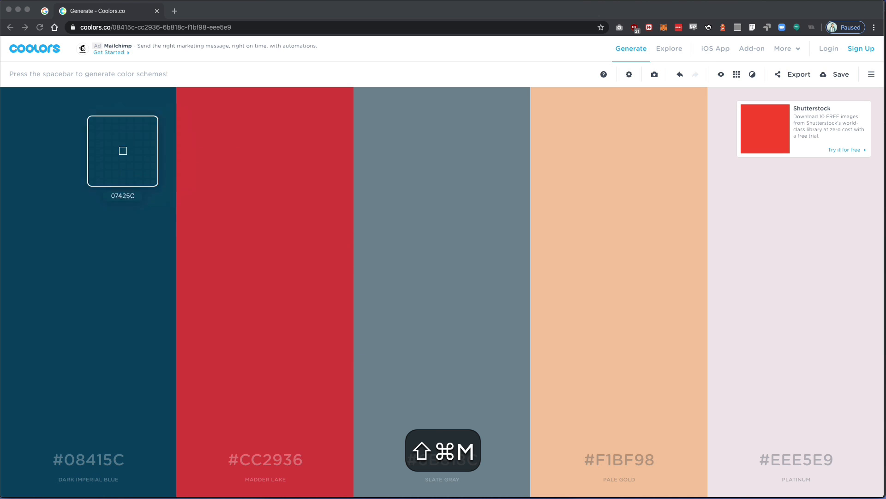
click(93, 220)
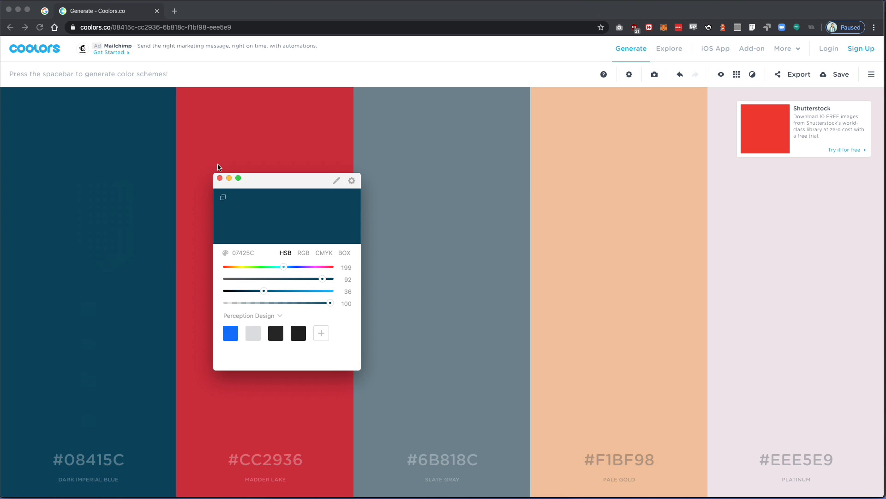
click(219, 178)
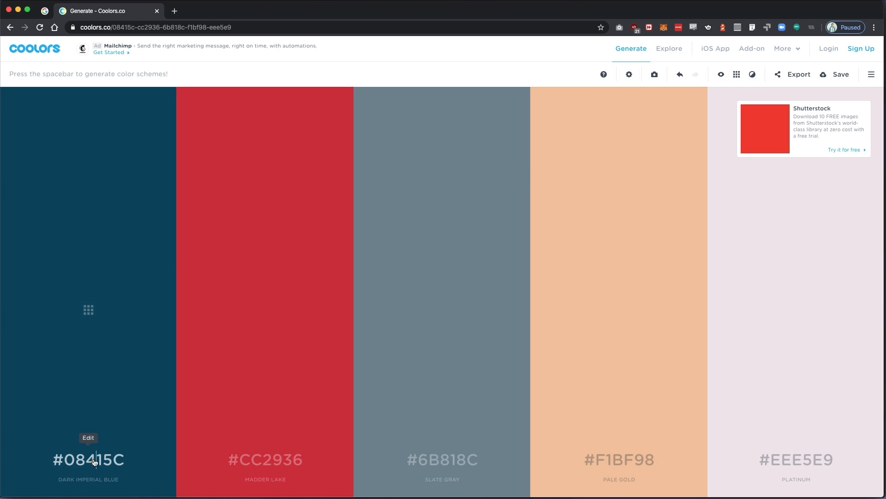
Step: Copy the hex code 08415C from the palette and set it as material 01's luminance color in Cinema 4D
click(91, 460)
key(super+c)
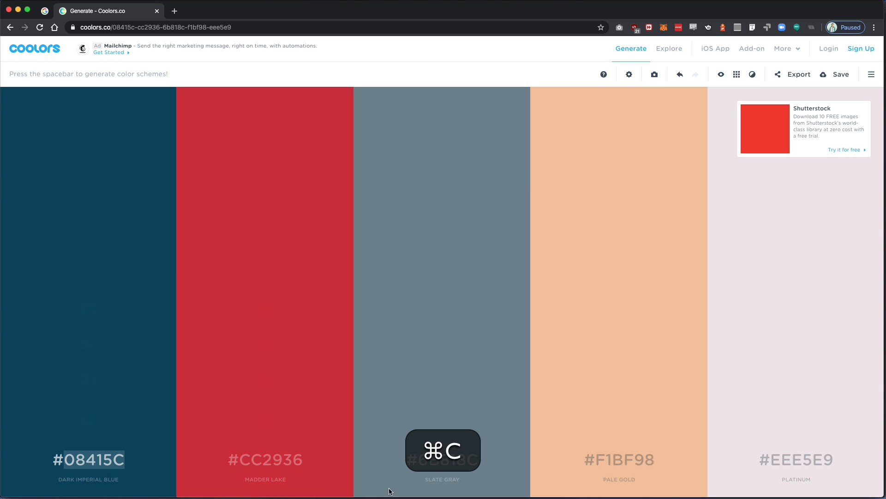
key(super+Tab)
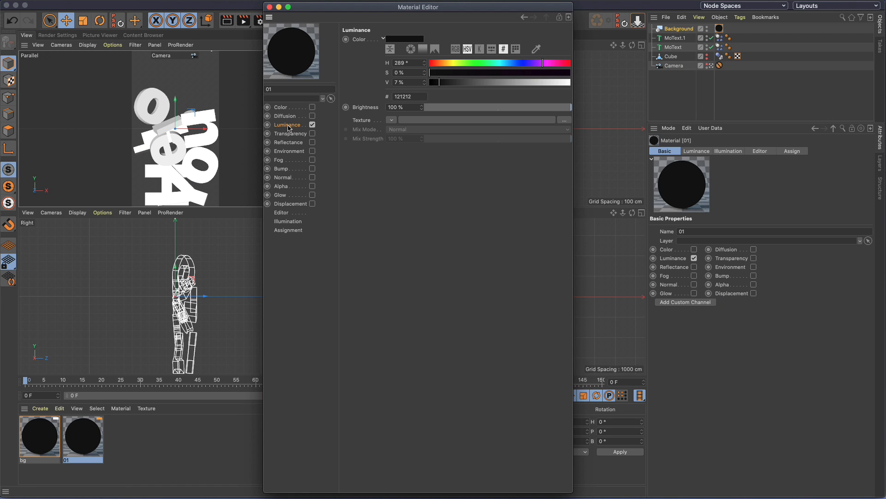
double_click(407, 95)
key(super+v)
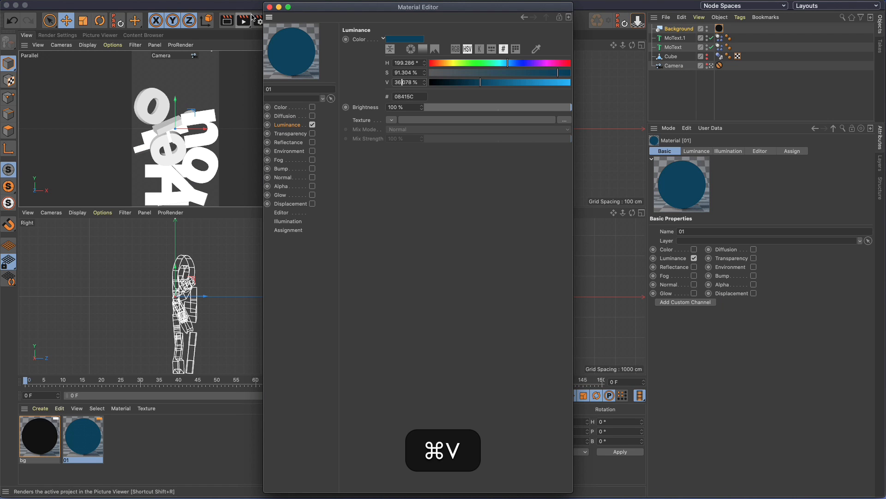
click(269, 7)
Step: Duplicate material 01 and apply the copy to the "Hello" text object MoText.1
super+drag(88, 432, 134, 437)
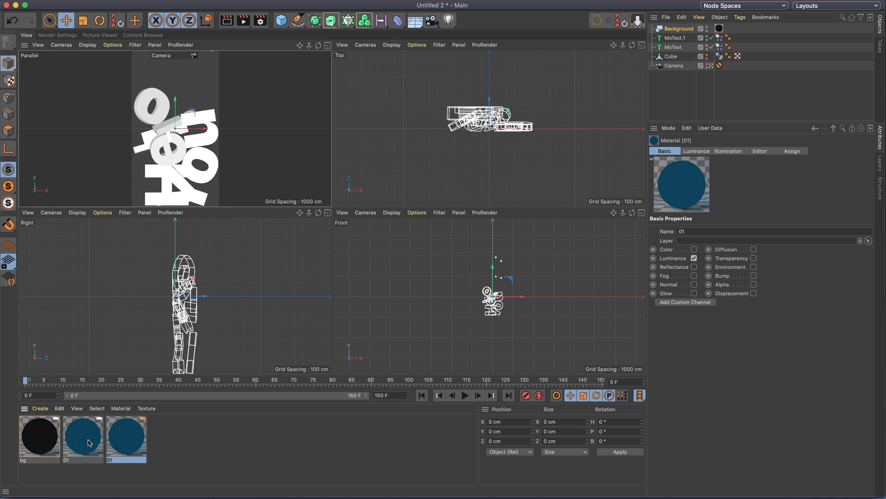
click(675, 38)
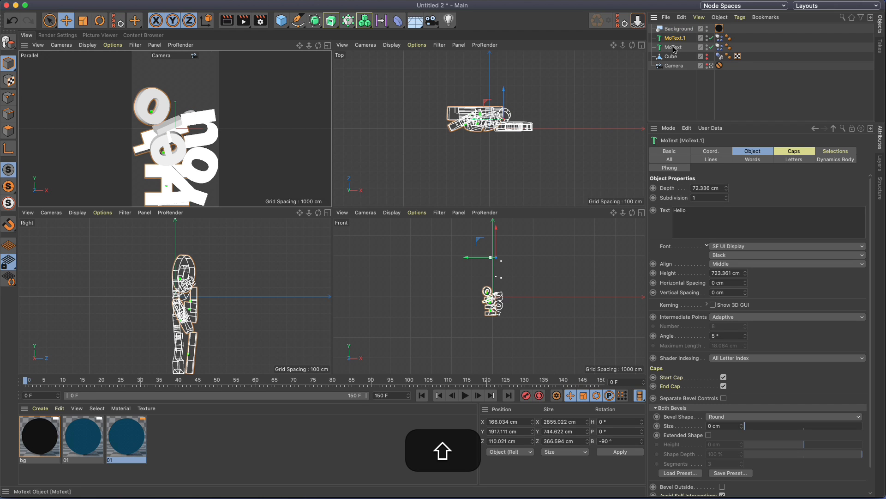
click(674, 47)
click(671, 38)
drag(127, 434, 674, 38)
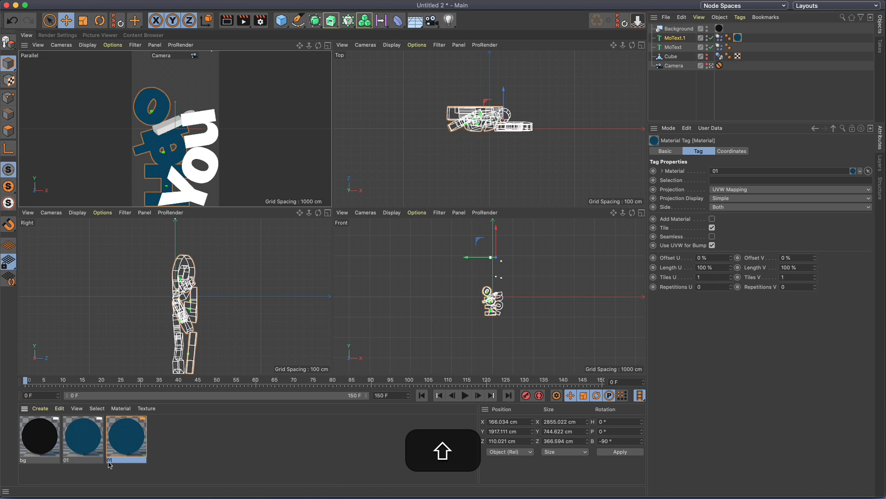
Step: Rename the material copy 02, and duplicate it as another material named 03
text(2)
key(Return)
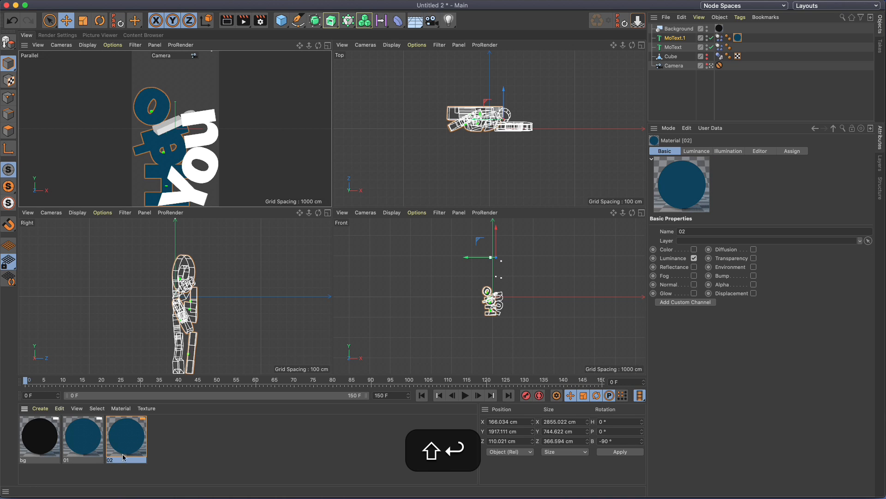
super+drag(123, 457, 153, 459)
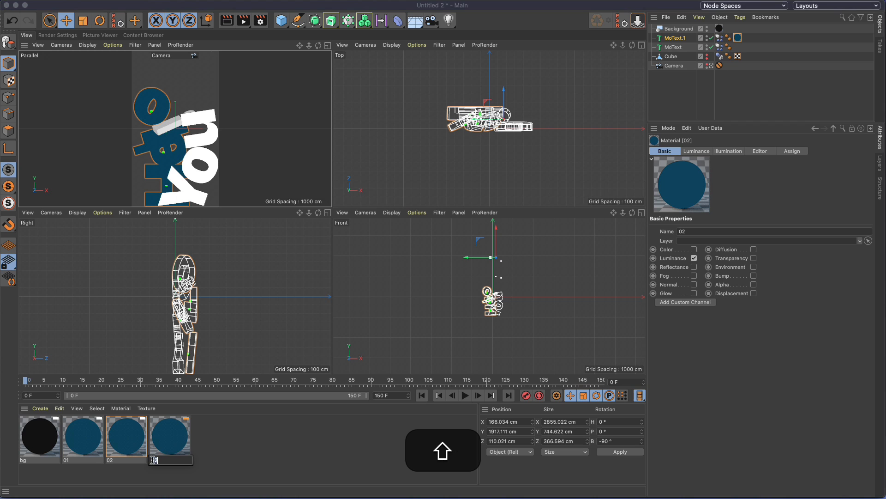
text(3)
key(Return)
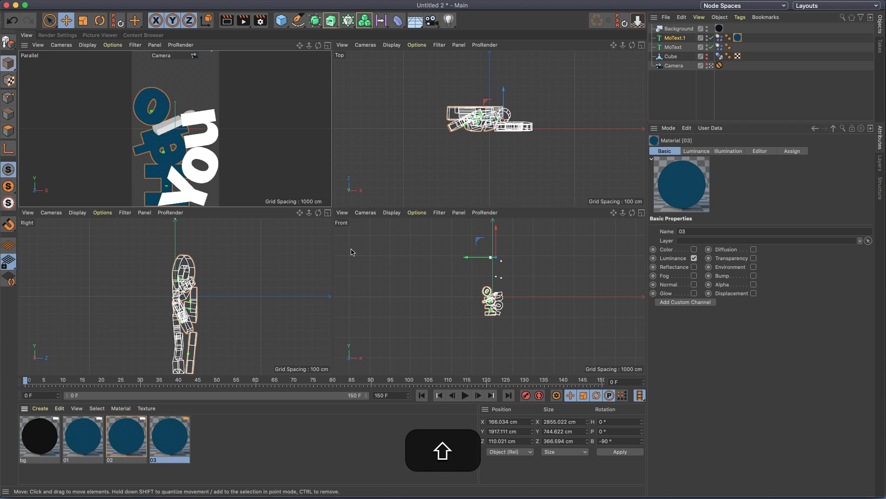
Step: Switch to Coolors, sample the palette's madder lake red with the color picker, and return to Cinema 4D
key(super+shift+Tab)
key(super+shift+m)
click(332, 201)
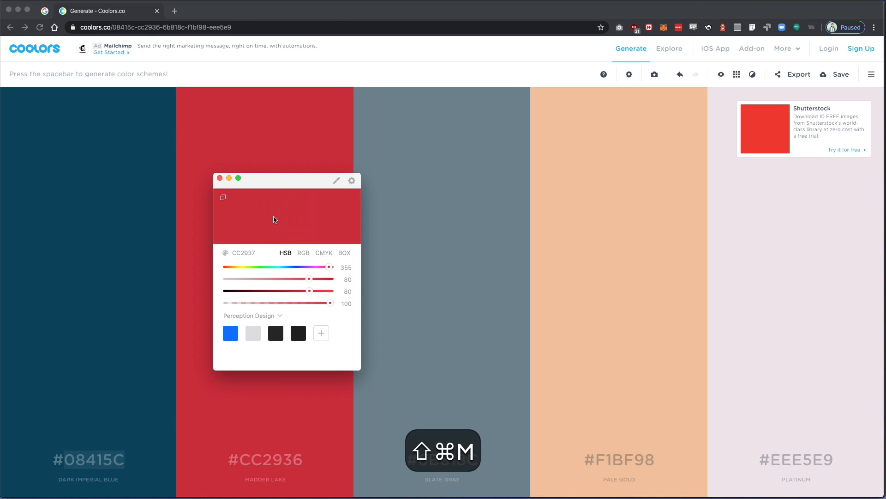
key(super+shift+Tab)
Step: Try to set material 02's luminance color to the sampled red CC2937
double_click(129, 446)
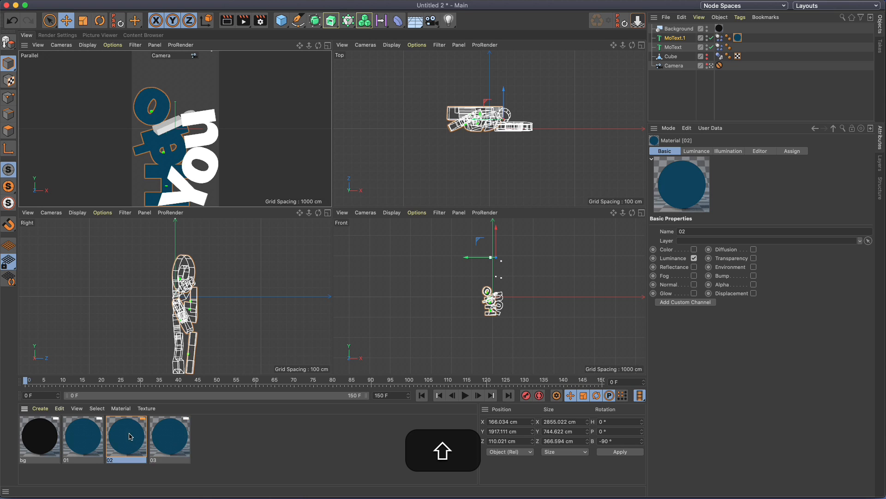
drag(294, 138, 269, 140)
key(super+shift+v)
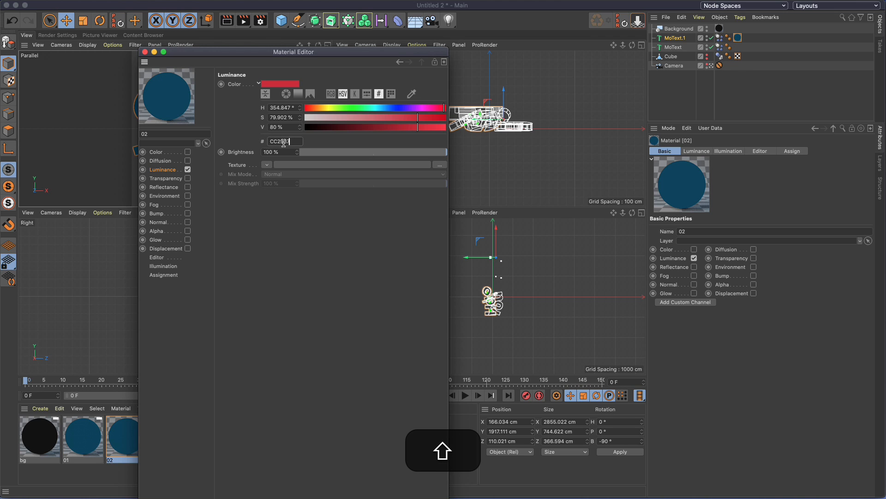
drag(228, 60, 249, 66)
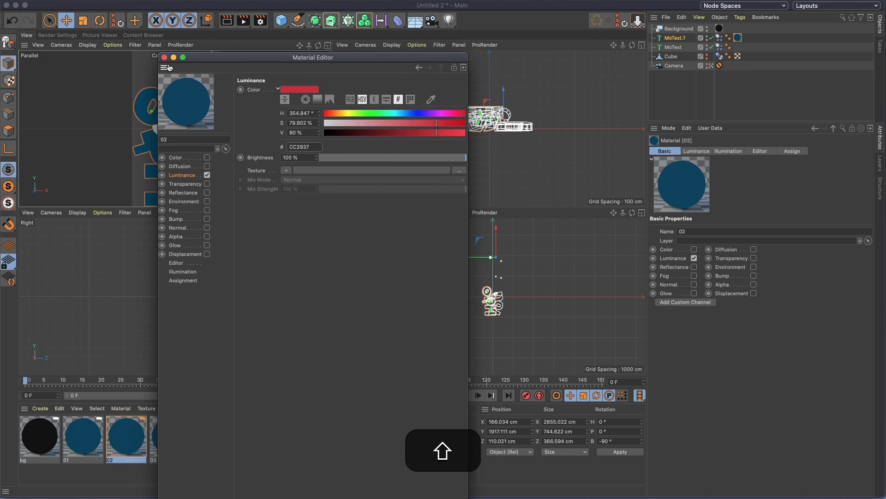
click(165, 58)
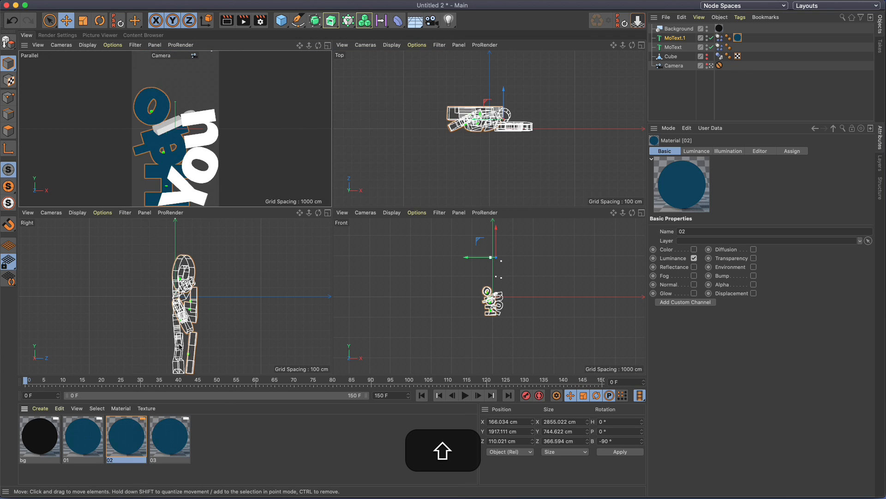
Step: Set material 02's luminance color to CC2937 and close the Material Editor
double_click(146, 425)
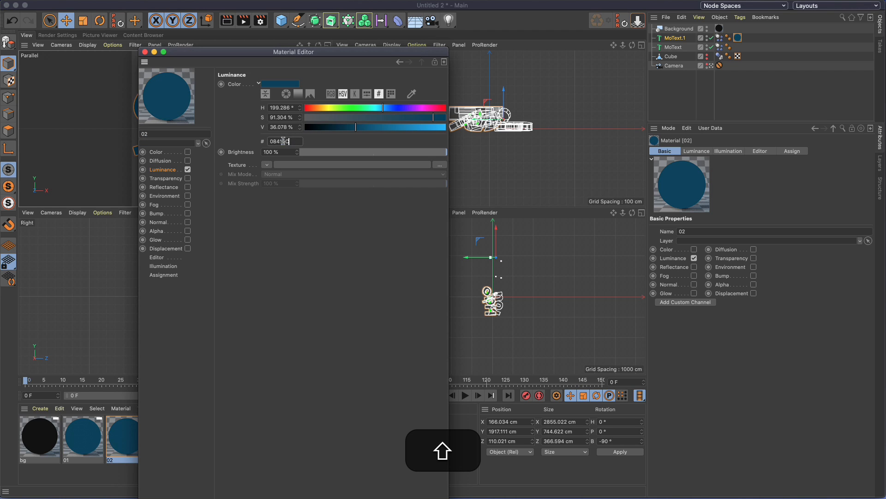
key(shift+super+v)
key(shift+super+Tab)
click(145, 52)
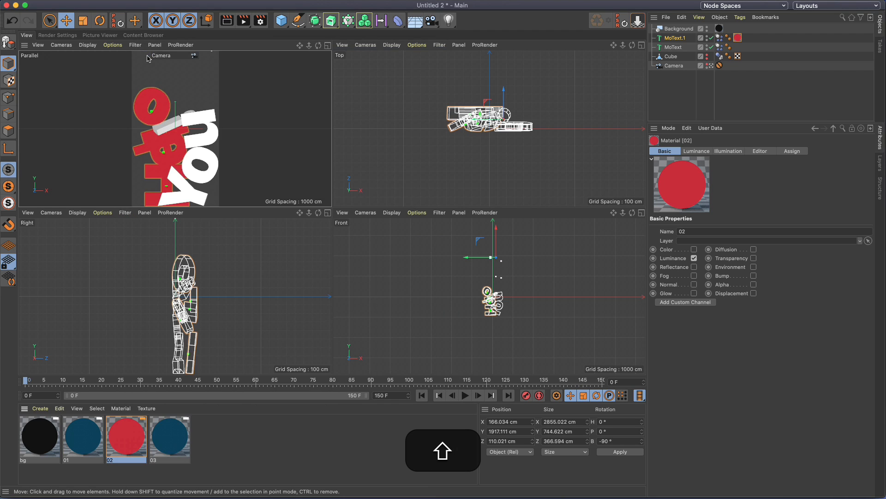
Step: Sample the slate gray 6B818D from the Coolors palette and set it as material 03's luminance color in Cinema 4D
key(shift+super+Tab)
key(shift+super+m)
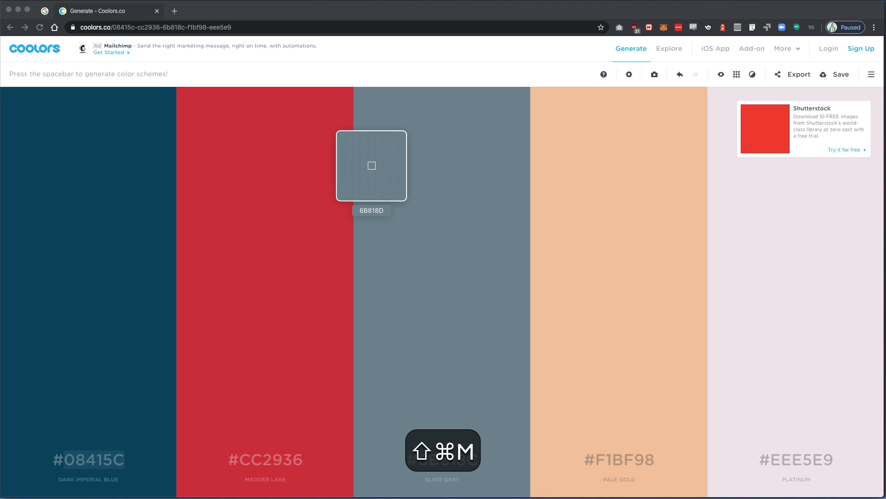
click(372, 165)
key(shift+super+Tab)
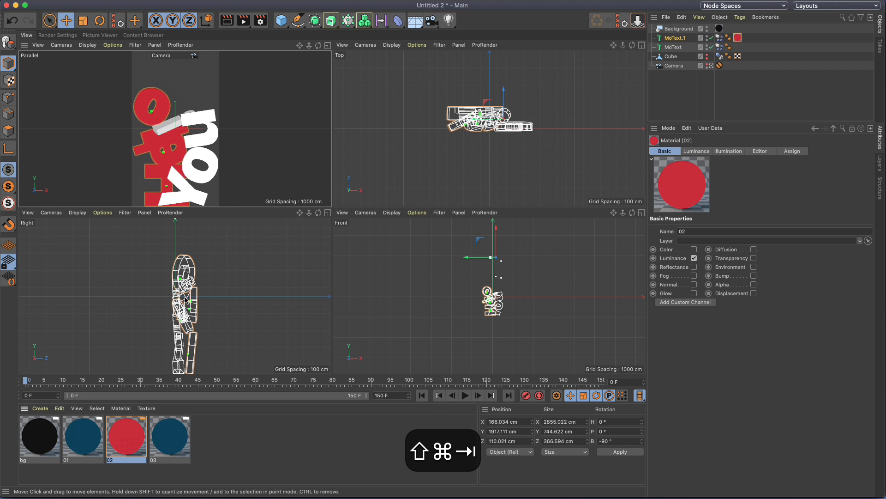
double_click(169, 436)
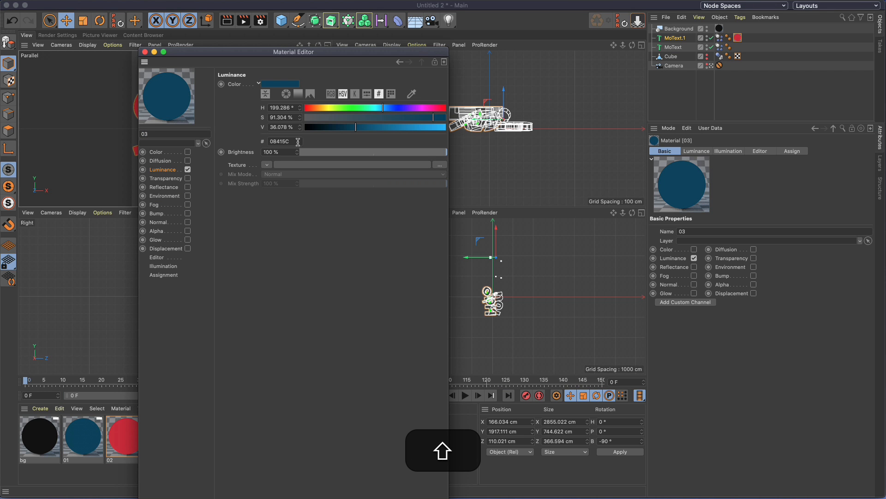
drag(297, 141, 251, 138)
key(shift+super+v)
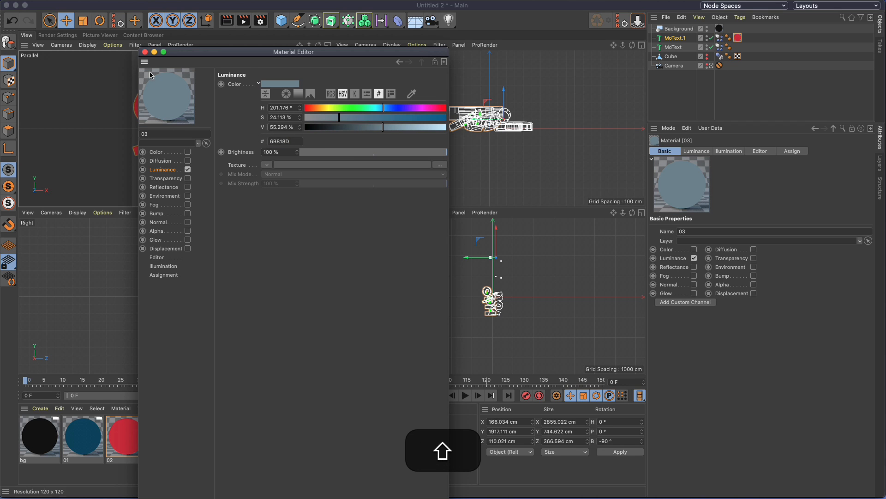
click(145, 51)
Step: Duplicate material 03, and sample the pale gold F1BF98 from the Coolors palette with the color picker
shift+super+drag(167, 433, 208, 440)
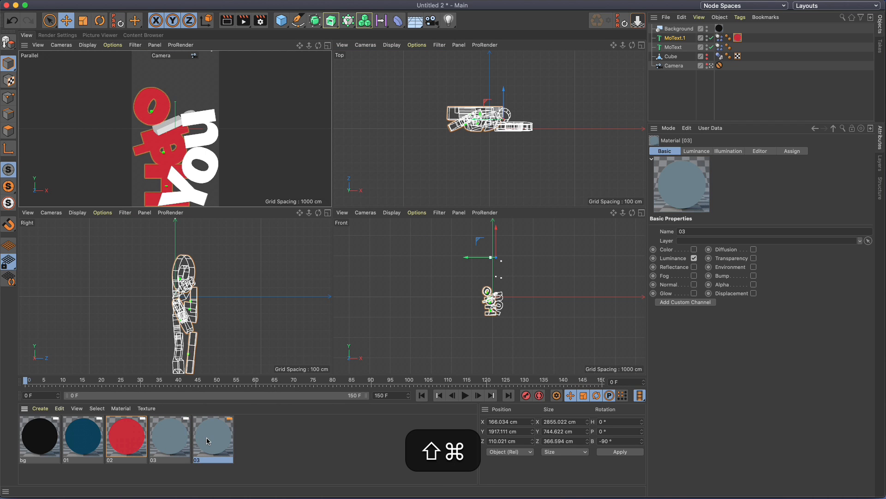
key(shift+super+Tab)
key(shift+super+m)
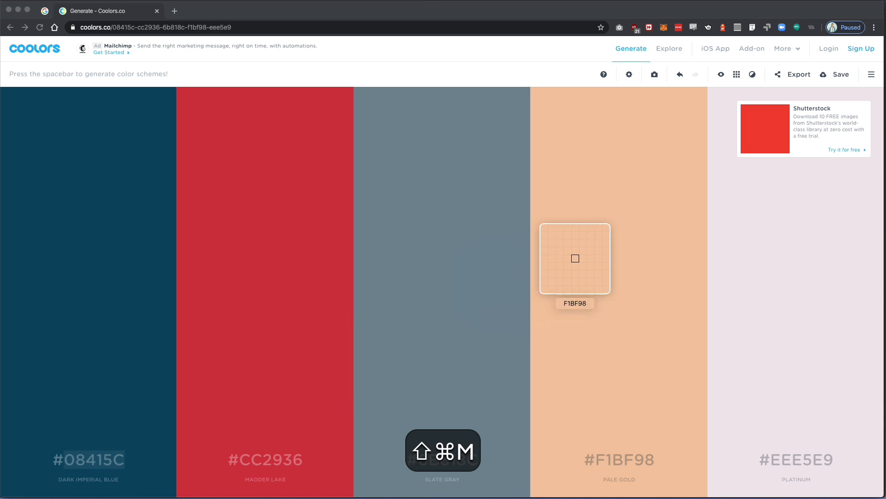
click(575, 258)
key(shift+super+Tab)
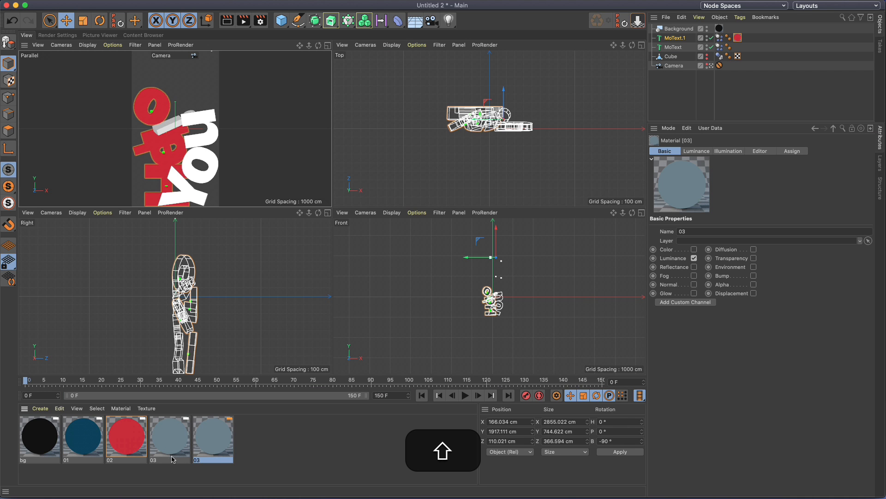
Step: Rename the duplicate of material 03 to 04 and set its luminance color to F1BF98
double_click(221, 440)
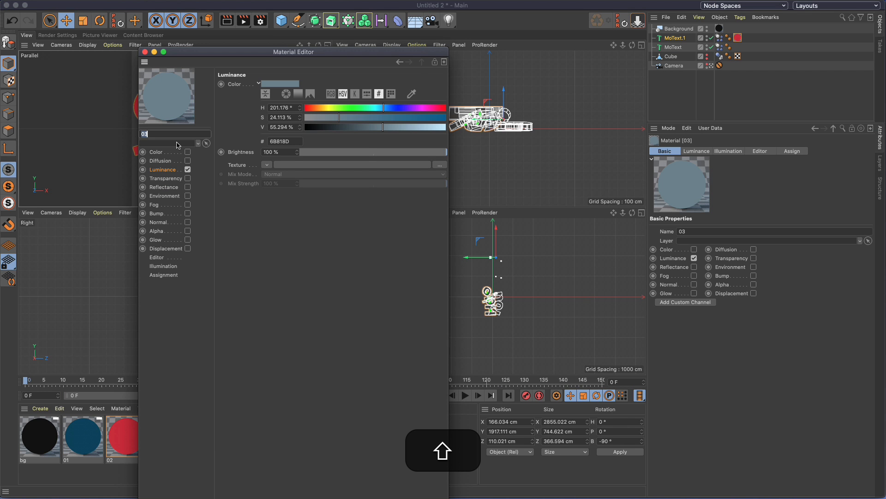
text(4)
text(F1BF98)
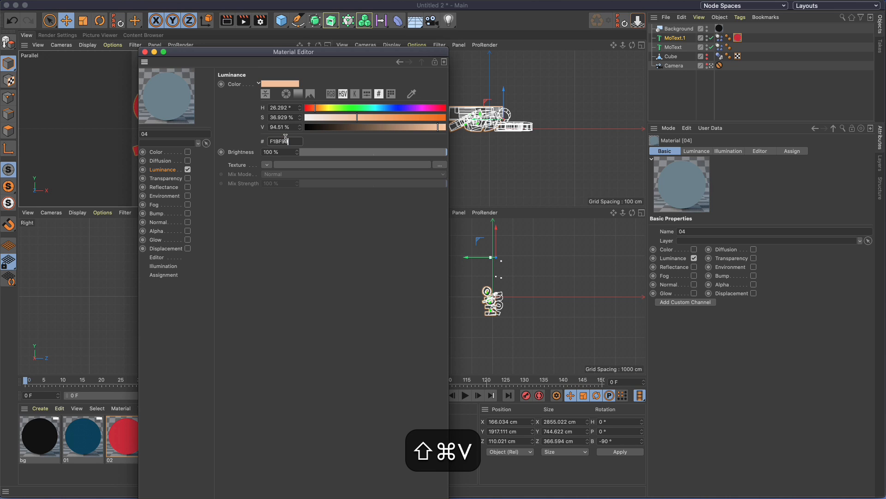
key(shift+Tab)
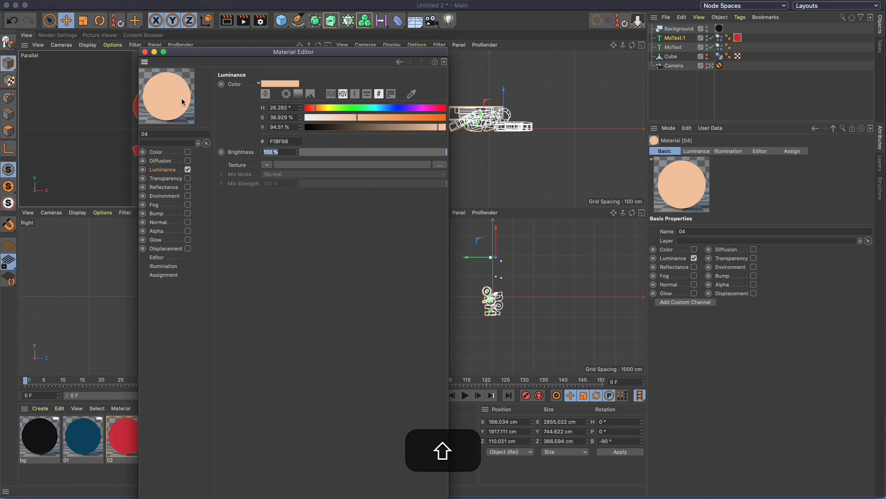
click(145, 52)
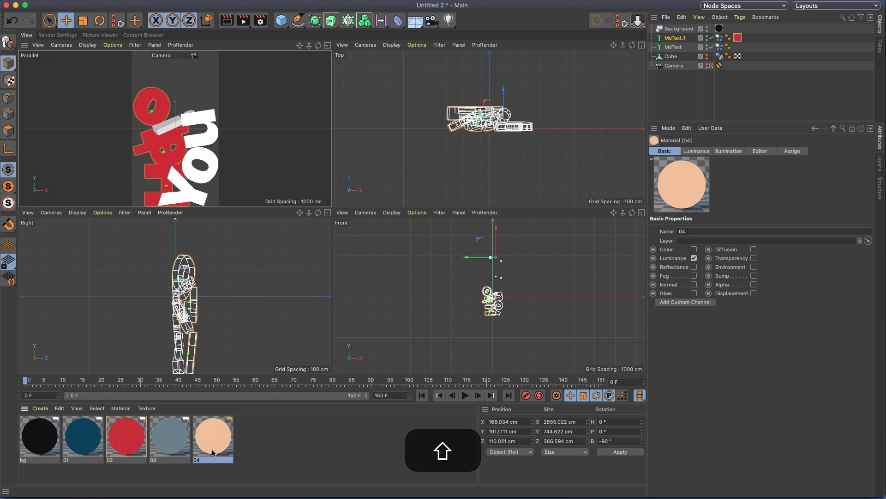
click(272, 429)
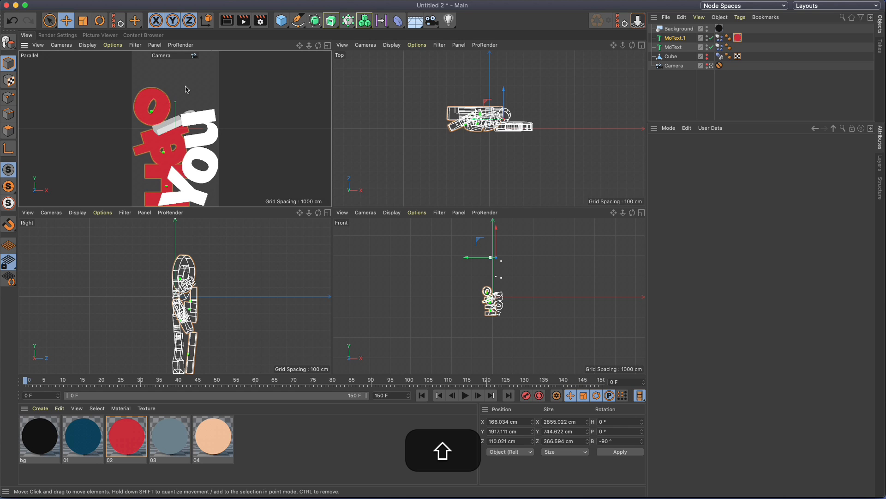
Step: Apply material 01 to the "You!" text and render frame 0 to the Picture Viewer as a check
click(186, 89)
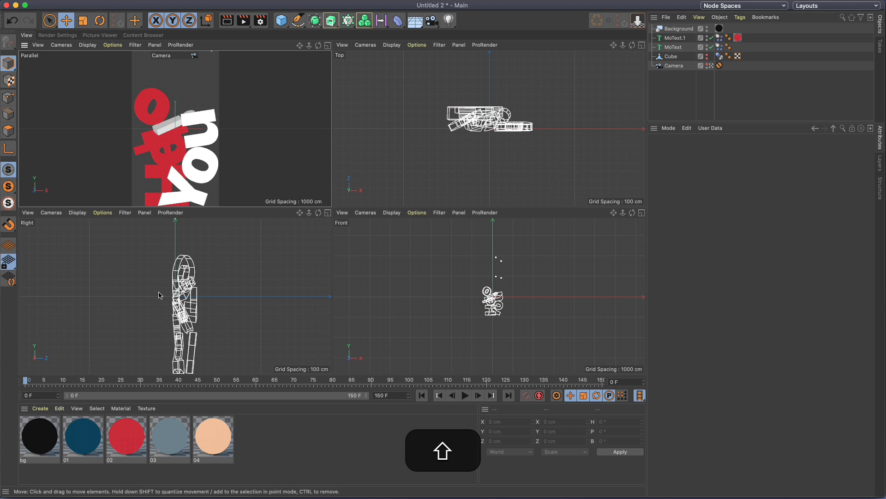
drag(96, 442, 670, 48)
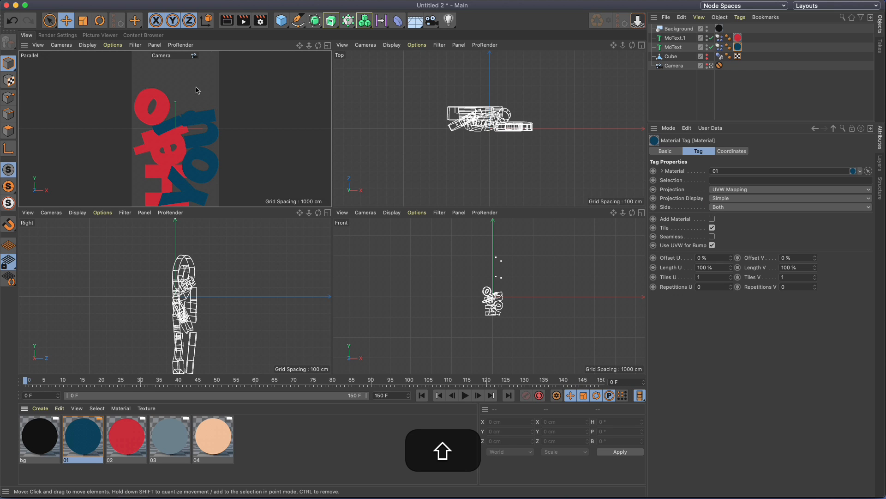
click(244, 21)
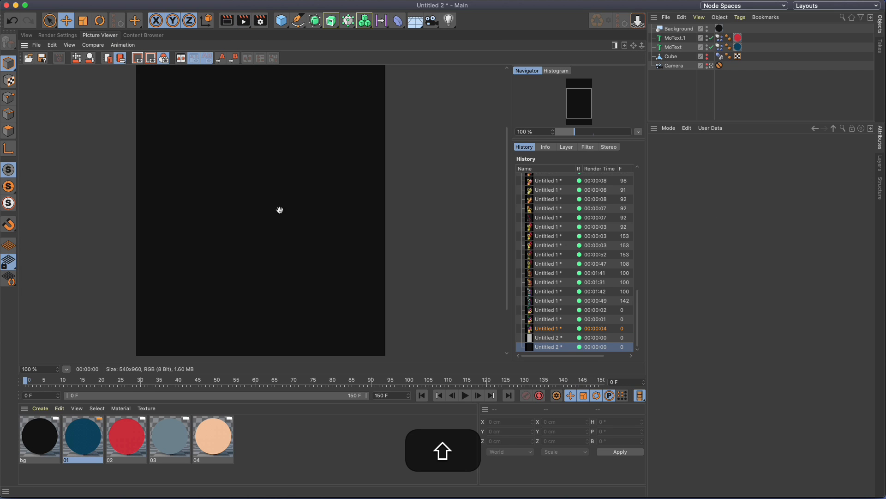
click(27, 35)
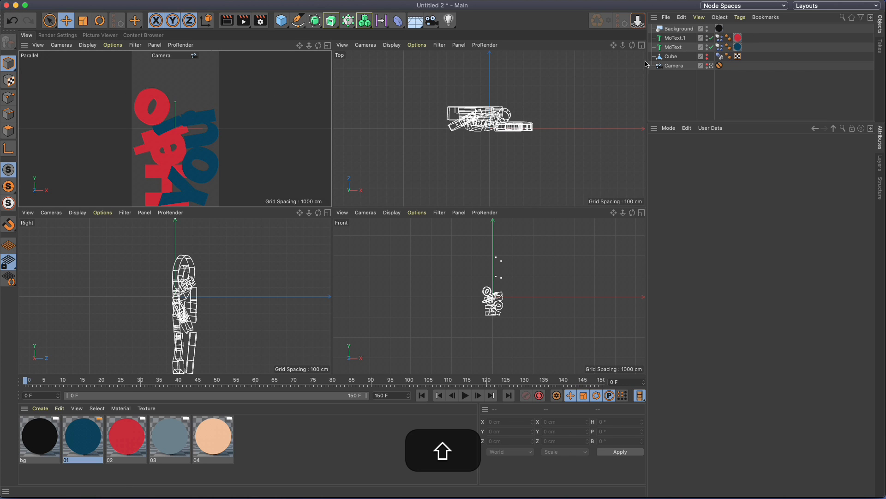
Step: Play the animation to frame 56 and render that frame to examine the two flat-colored words
click(672, 56)
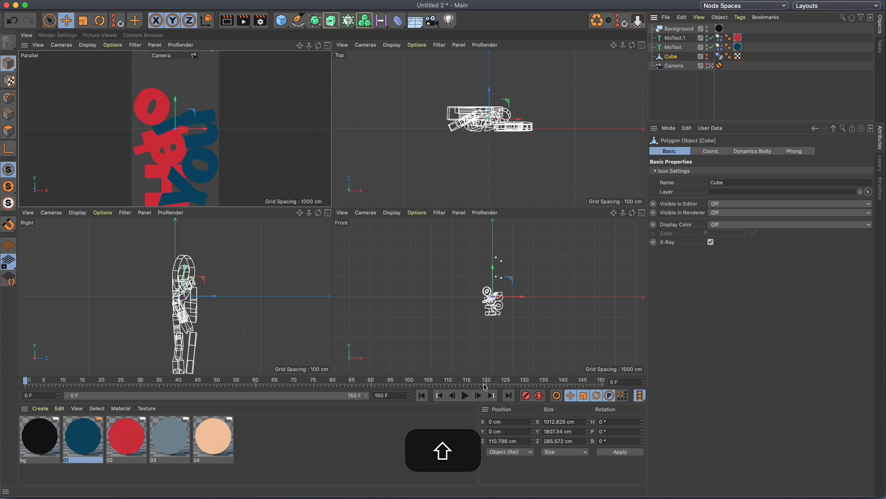
click(466, 395)
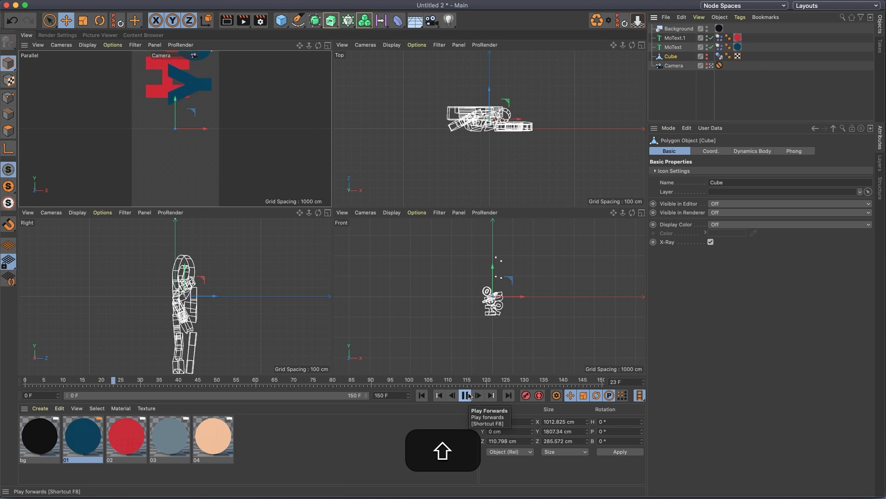
click(467, 395)
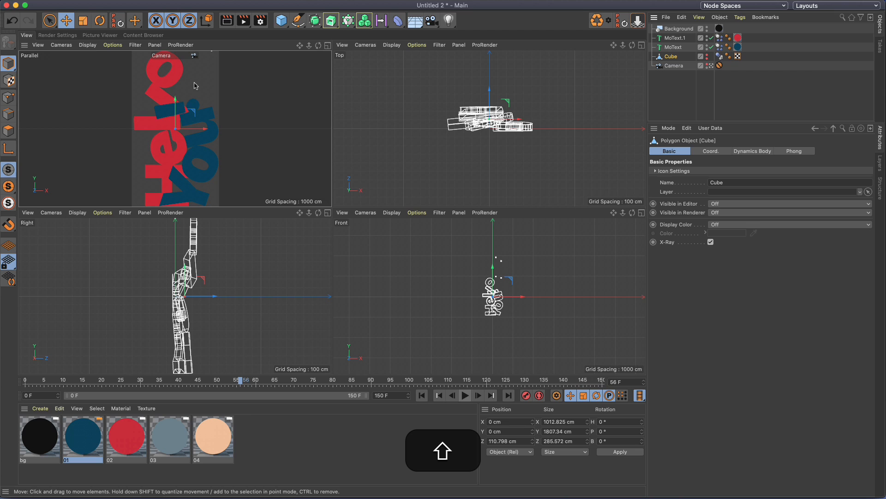
click(244, 21)
drag(319, 176, 333, 239)
drag(262, 229, 275, 173)
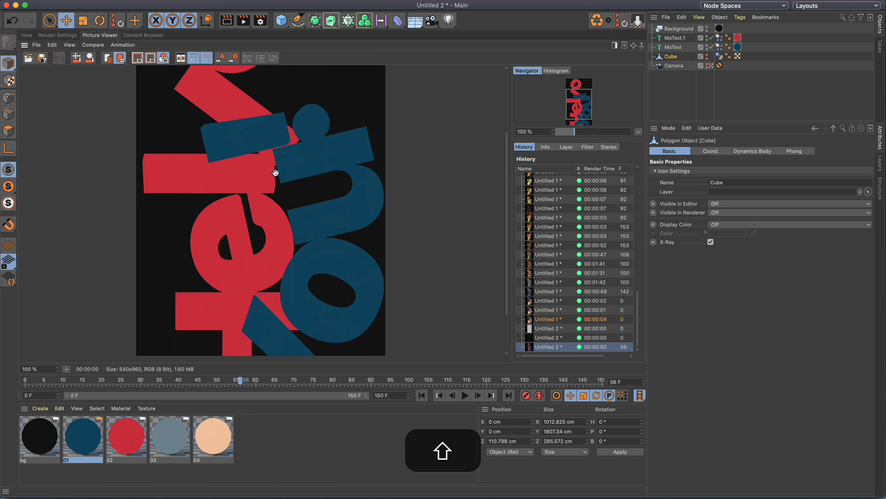
click(26, 35)
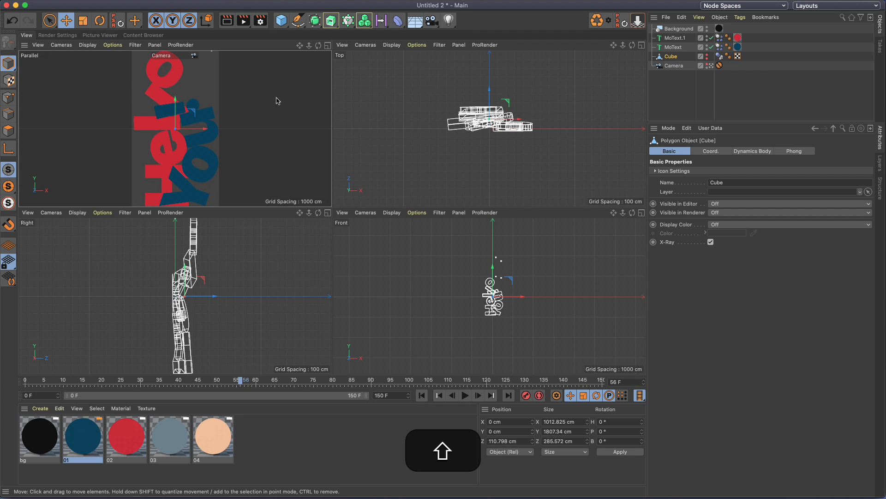
Step: Enable the Shell and Start Cap polygon selections on both MoText objects
click(675, 39)
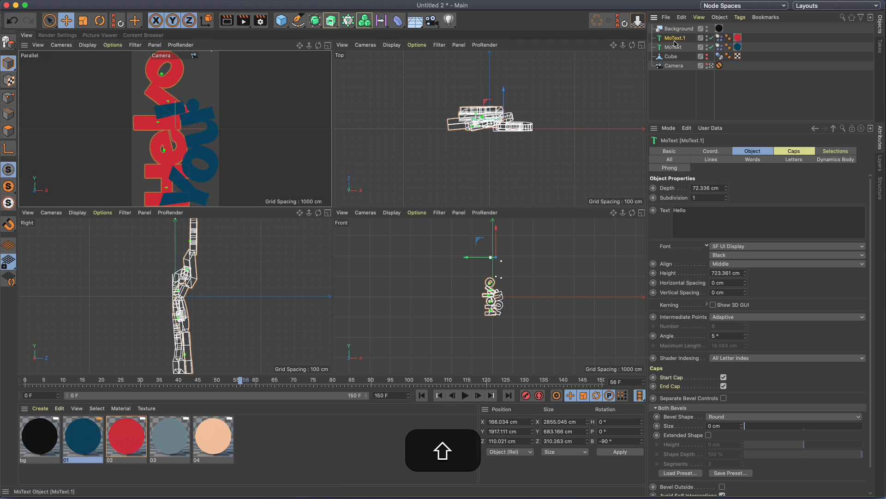
shift+click(674, 47)
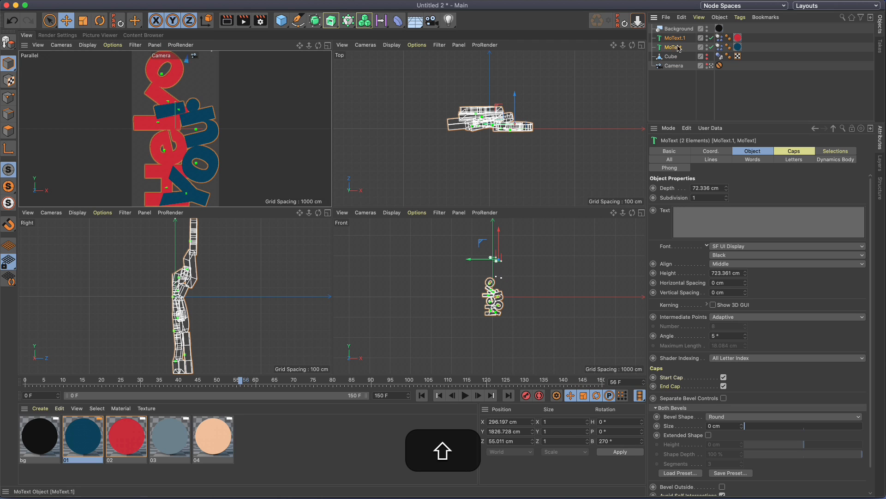
click(828, 153)
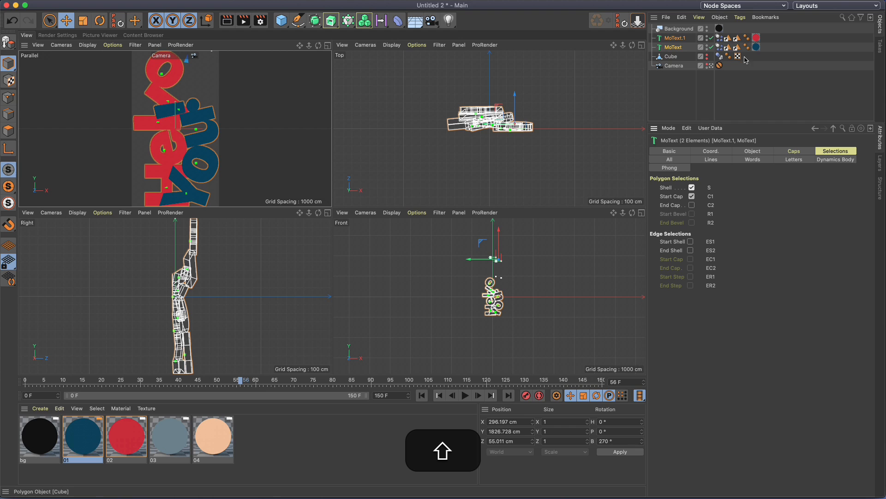
click(429, 161)
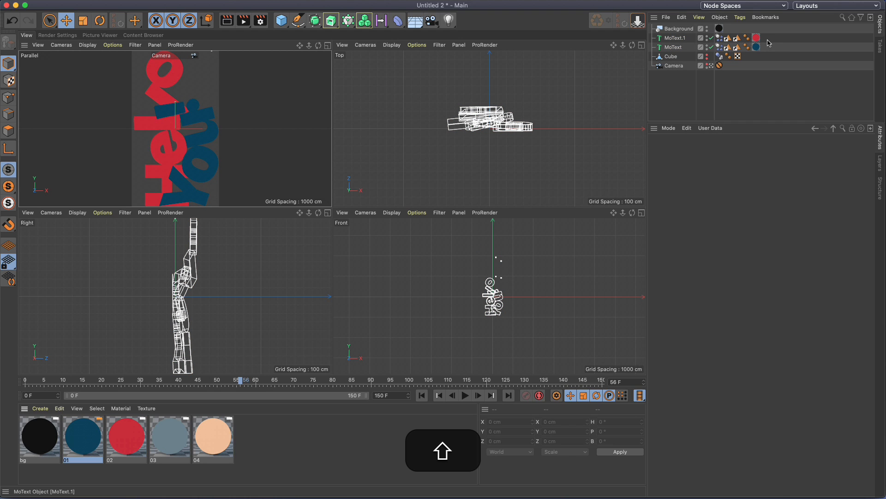
Step: Add the black bg material to both MoText objects and restrict each bg tag to the shell selection S
drag(62, 426, 675, 49)
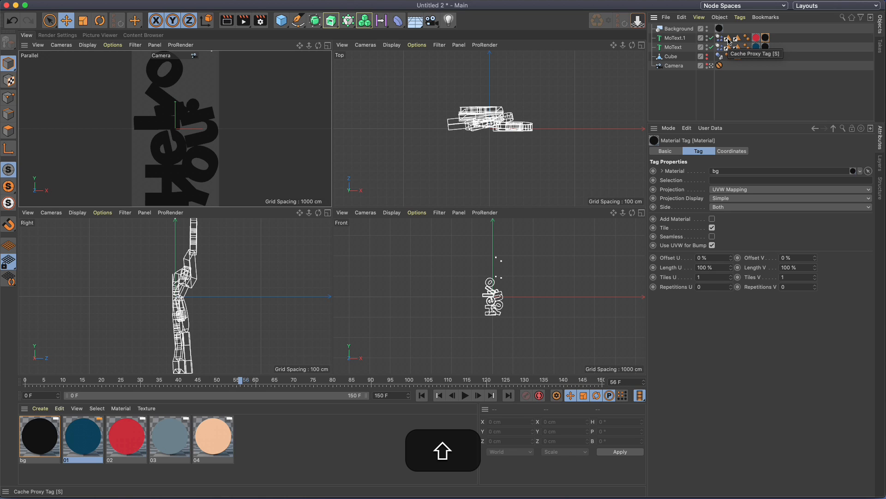
drag(729, 42, 726, 181)
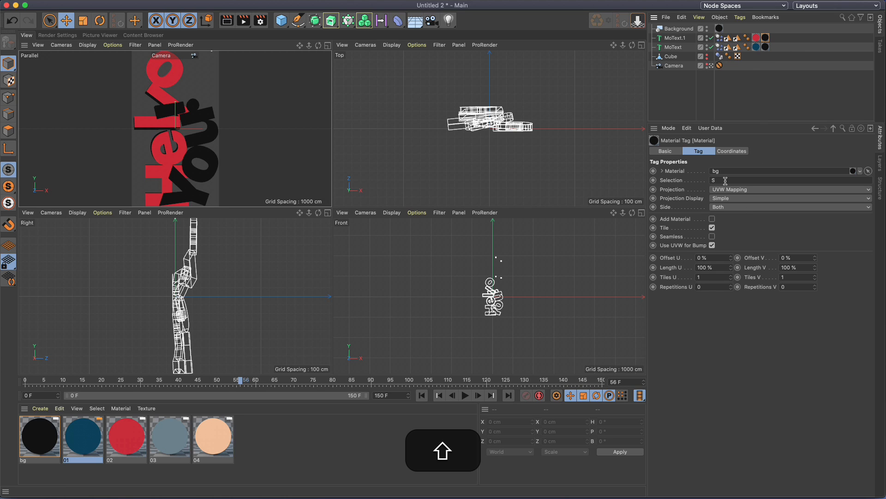
click(766, 46)
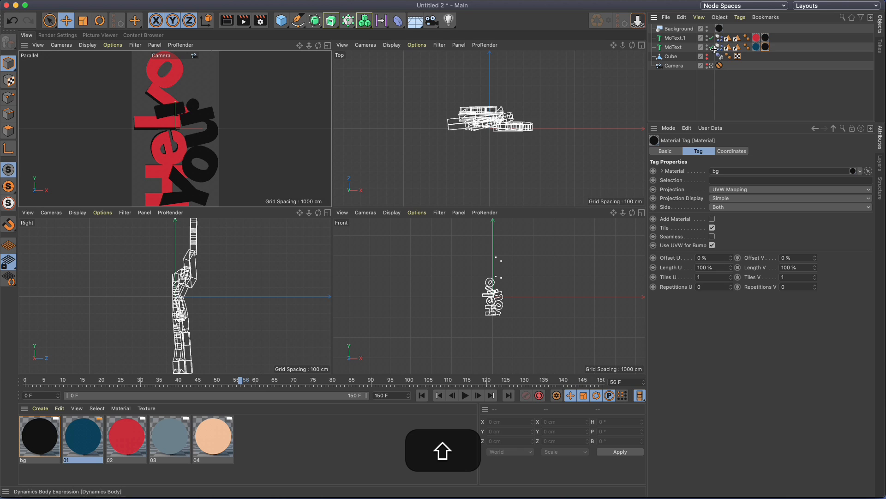
drag(726, 51, 723, 180)
click(270, 101)
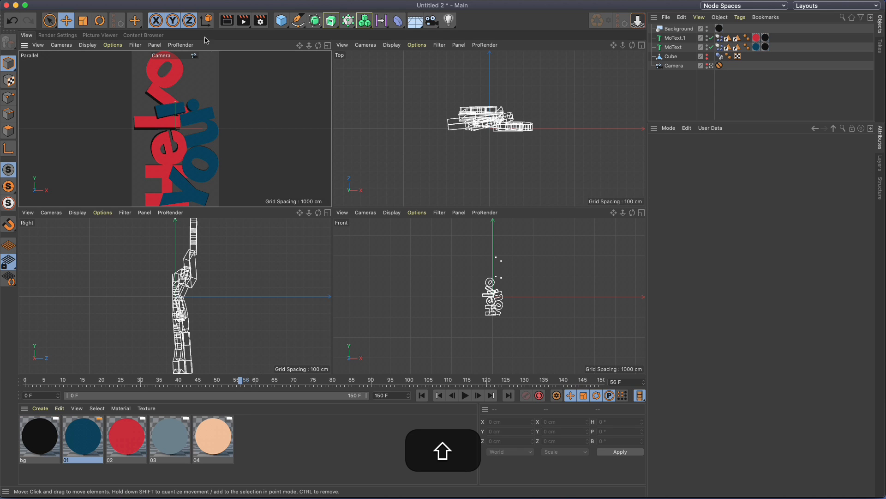
Step: Render frame 56 to examine the black letter sides, and replay the animation to frame 102
click(240, 22)
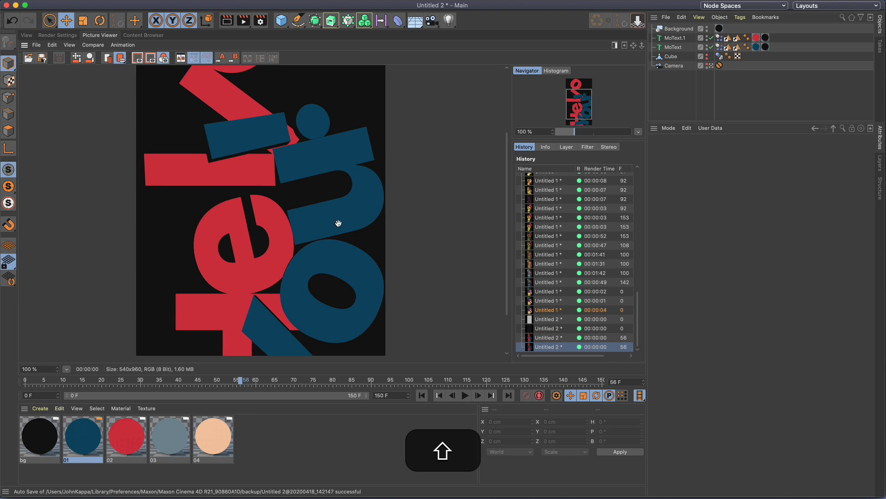
drag(339, 223, 274, 184)
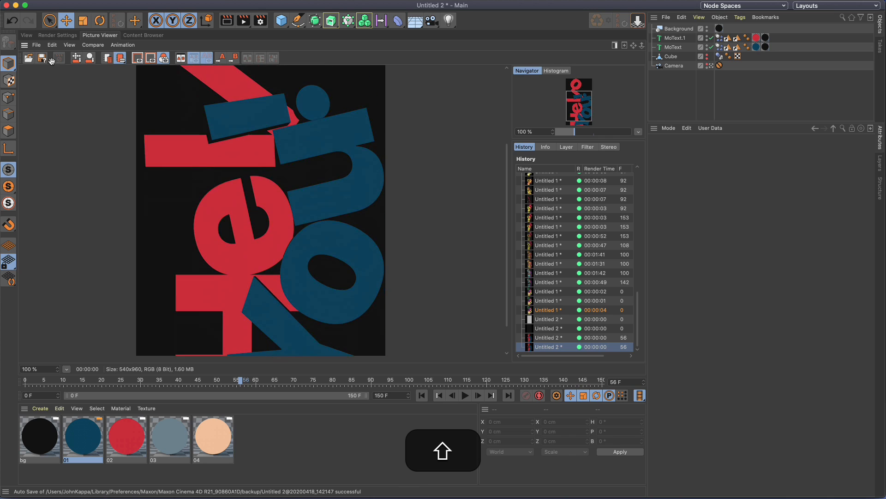
click(26, 35)
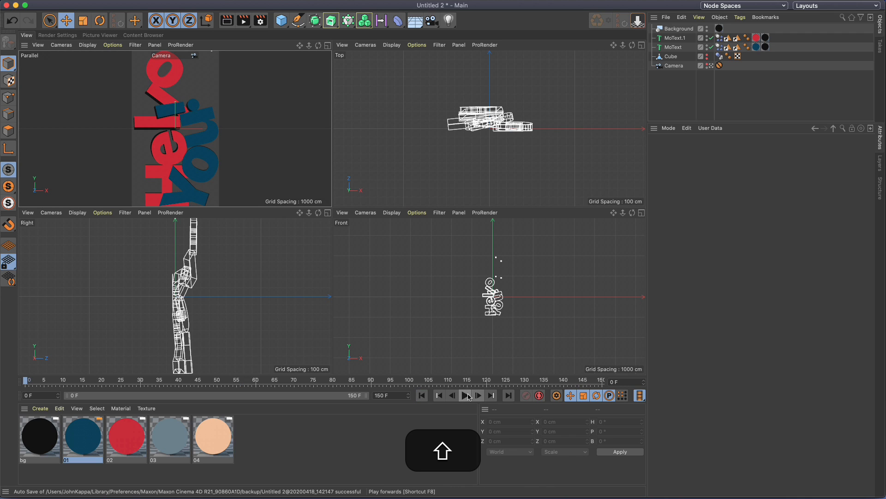
click(467, 396)
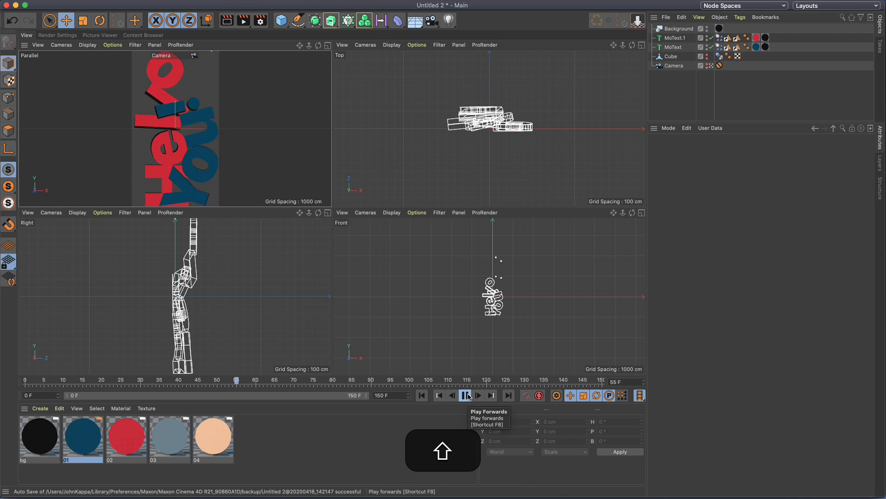
click(467, 396)
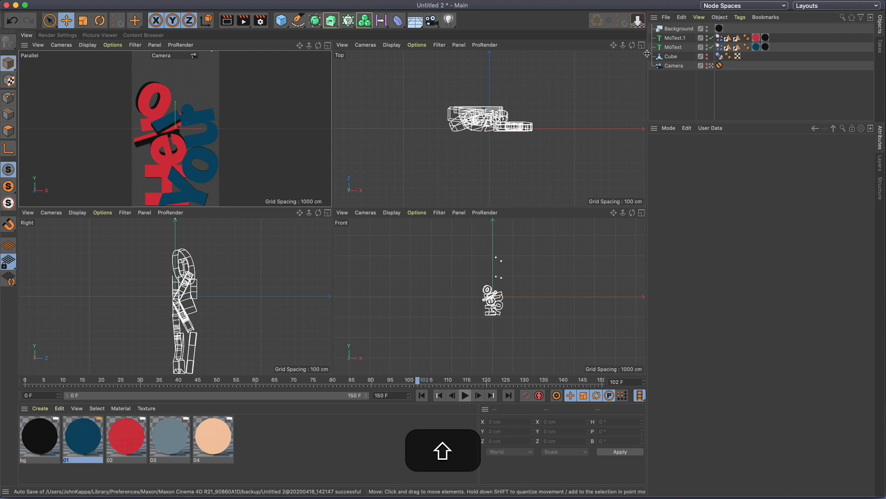
Step: Try to merge both MoText objects with Connect Objects + Delete, and undo the merge
right_click(672, 48)
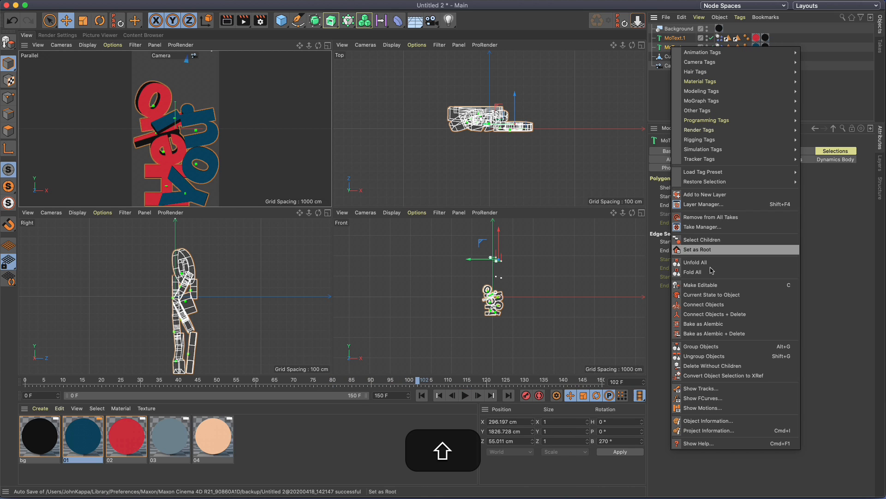
click(711, 314)
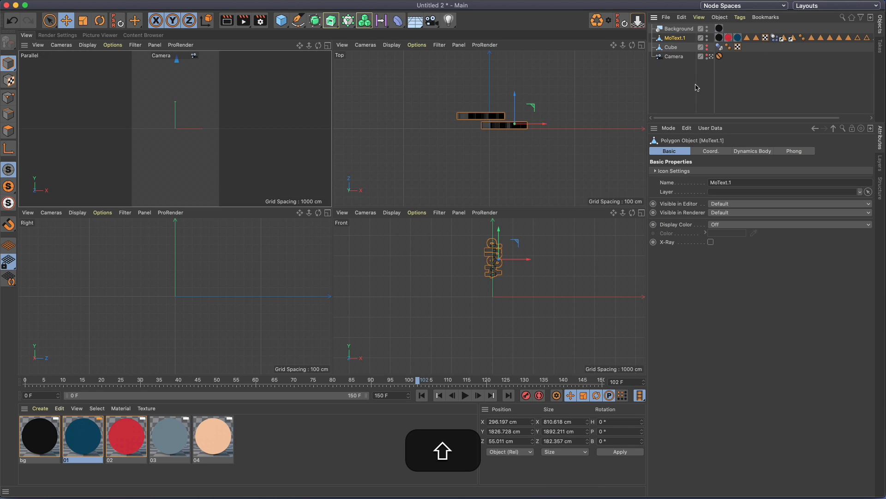
key(shift+super+z)
Step: Create copies of both MoText objects with Current State to Object, and select all five letter meshes in the "Hello" copy
right_click(678, 47)
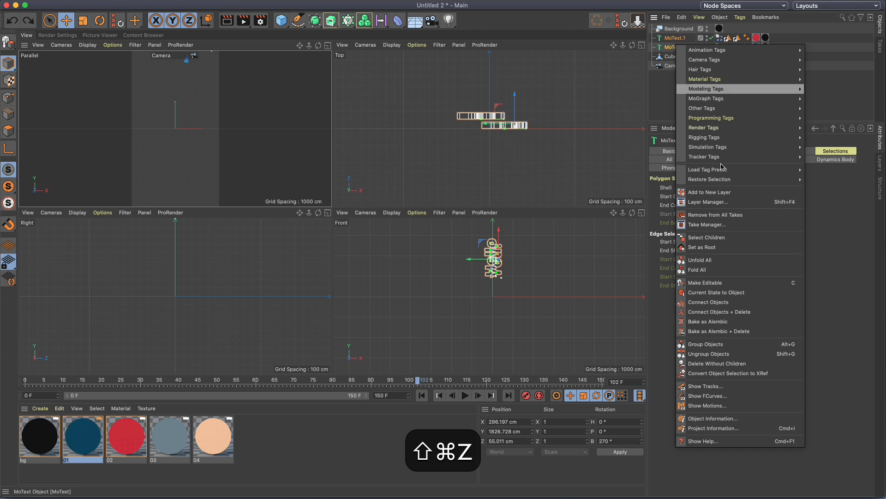
click(706, 292)
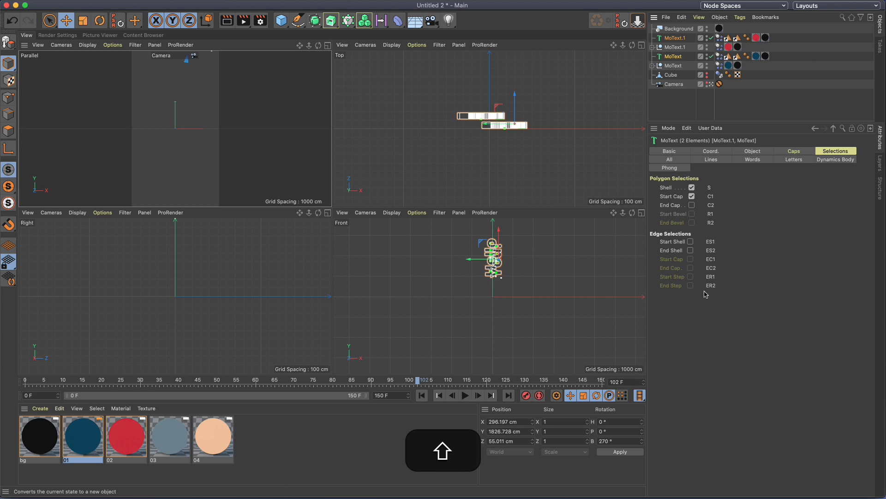
click(652, 47)
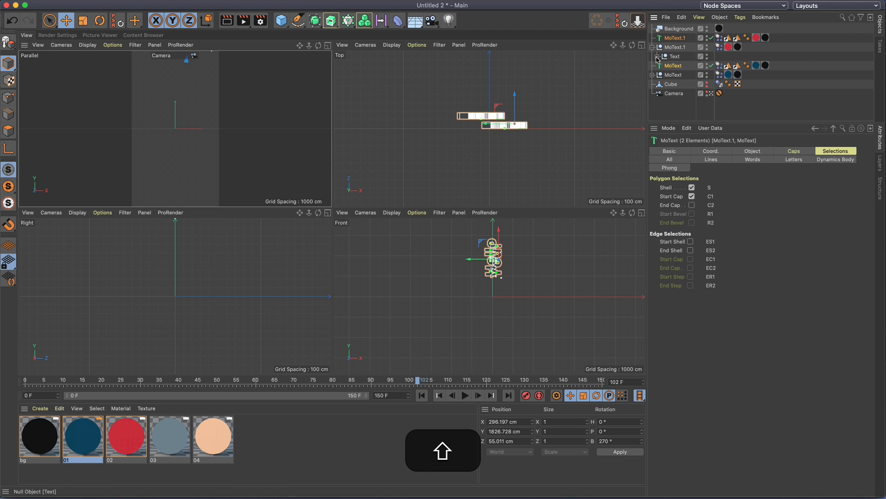
click(657, 57)
click(663, 66)
click(668, 75)
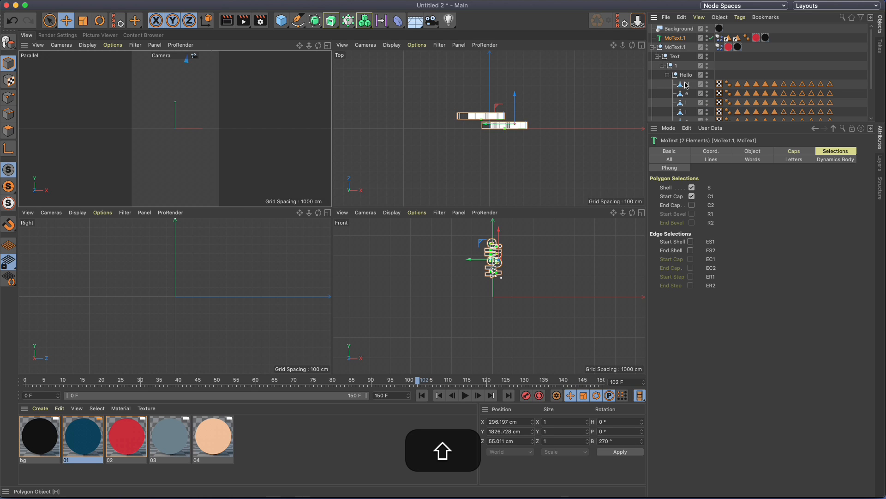
scroll(686, 83, down, 3)
click(682, 87)
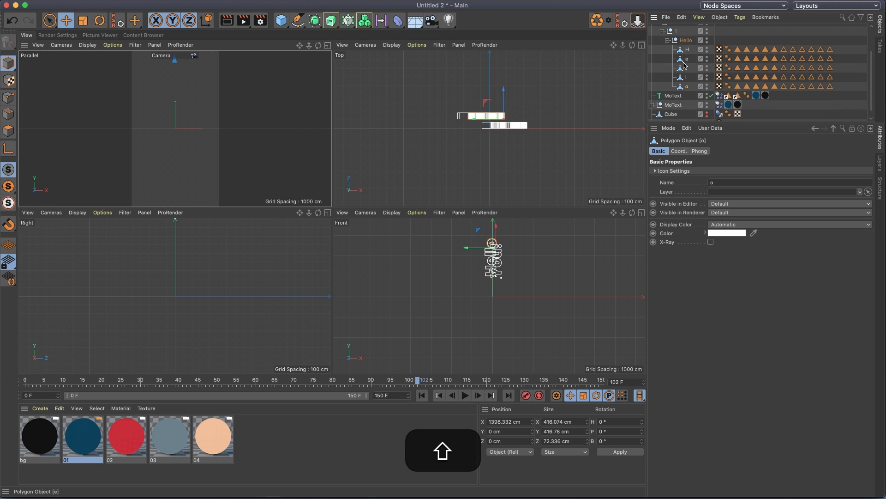
shift+click(682, 54)
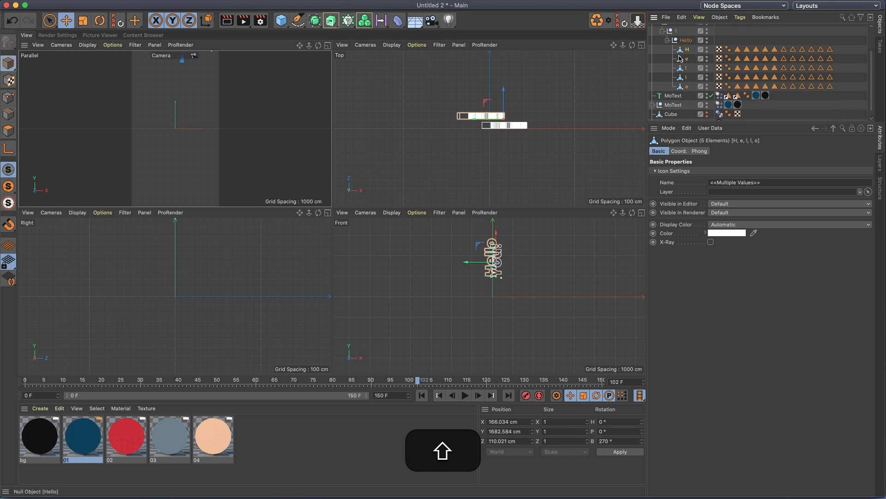
Step: Collapse the "Hello" copy's hierarchy and delete both Current State to Object copies
scroll(680, 58, up, 2)
shift+click(657, 45)
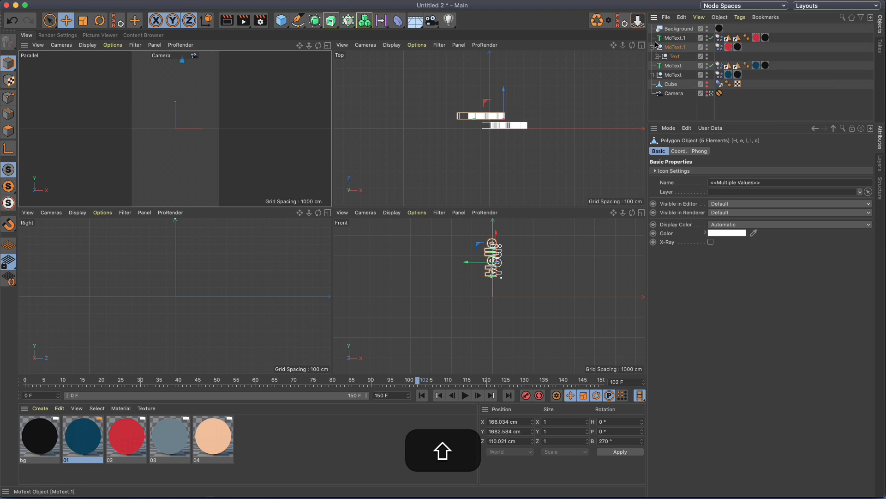
click(652, 48)
click(674, 49)
key(BackSpace)
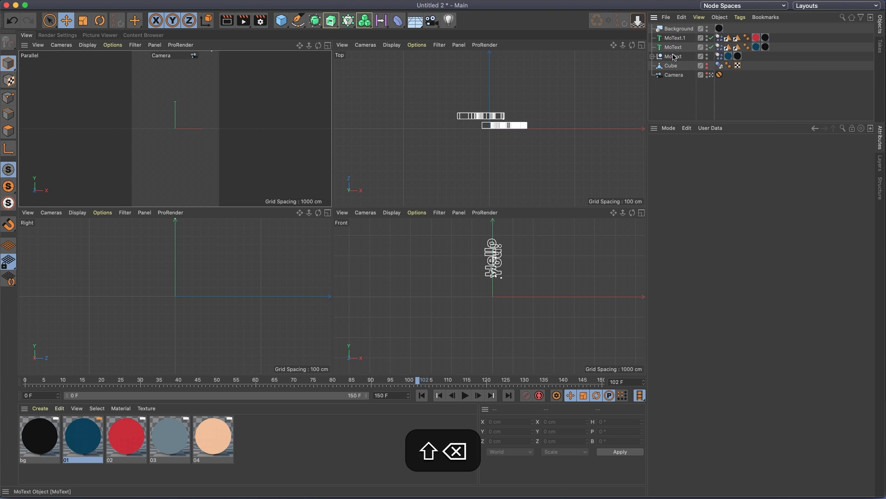
shift+click(673, 56)
key(shift+BackSpace)
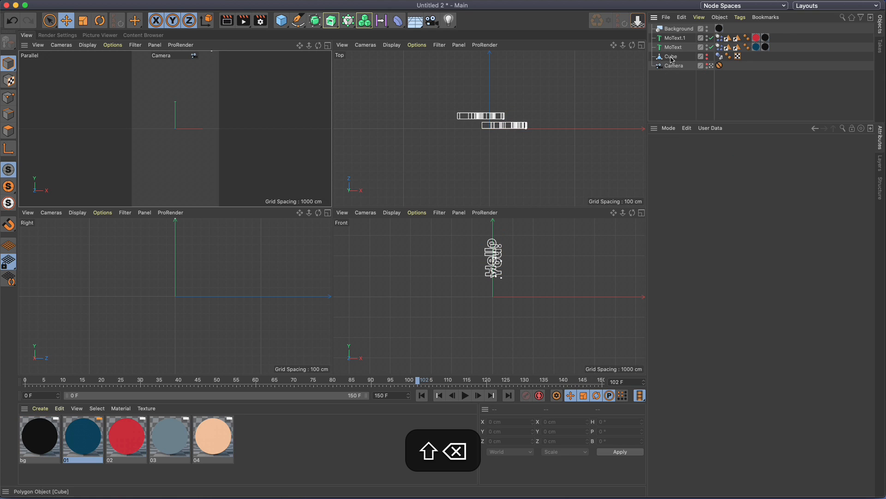
Step: Play the animation from the start to frame 148 and render that frame to the Picture Viewer
click(421, 395)
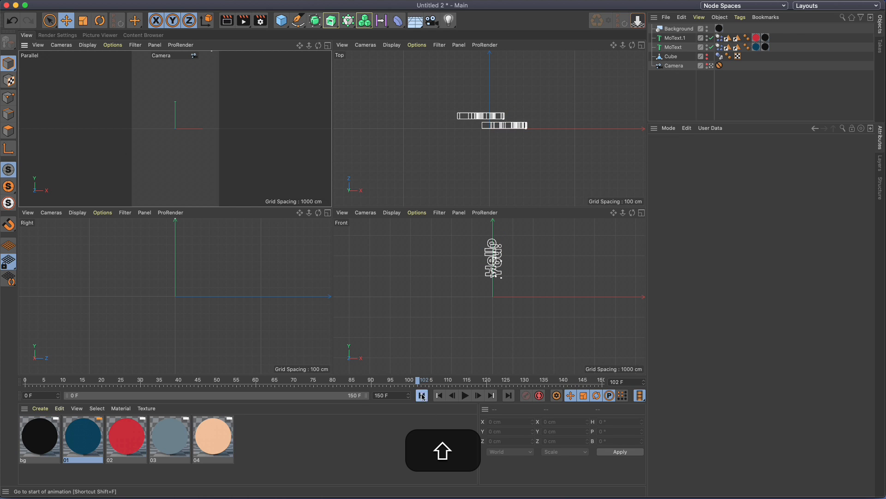
click(464, 395)
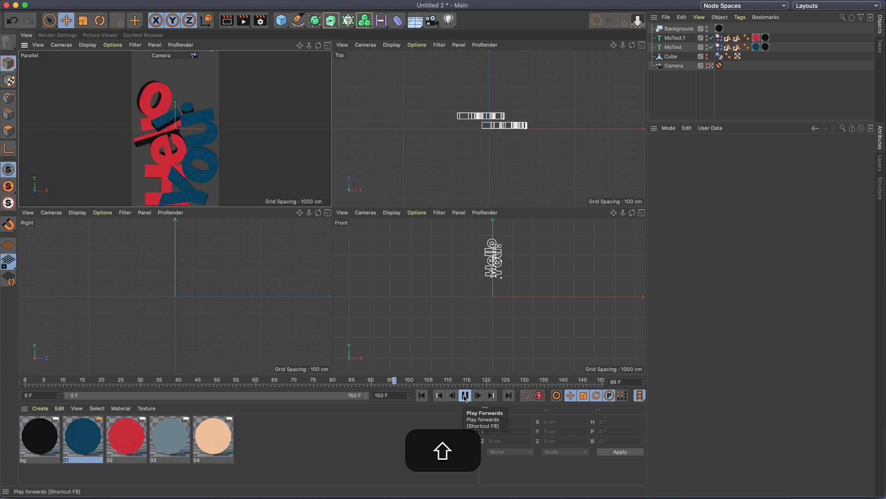
click(464, 395)
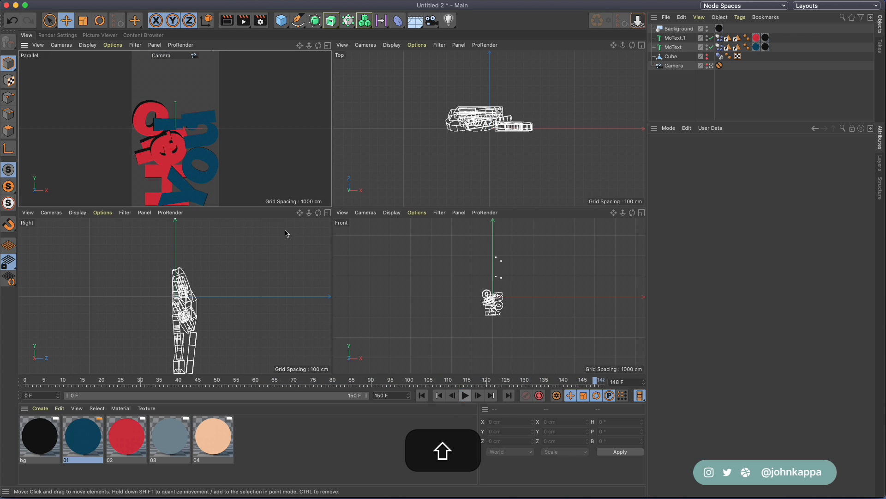
click(244, 22)
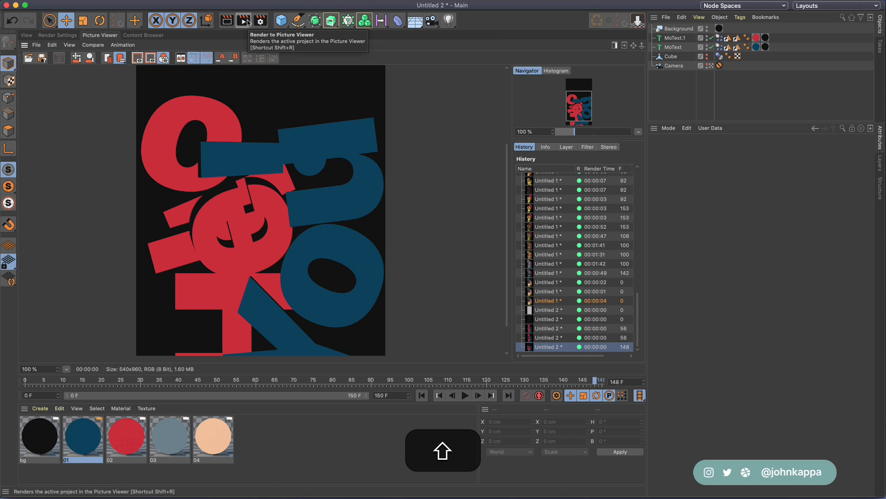